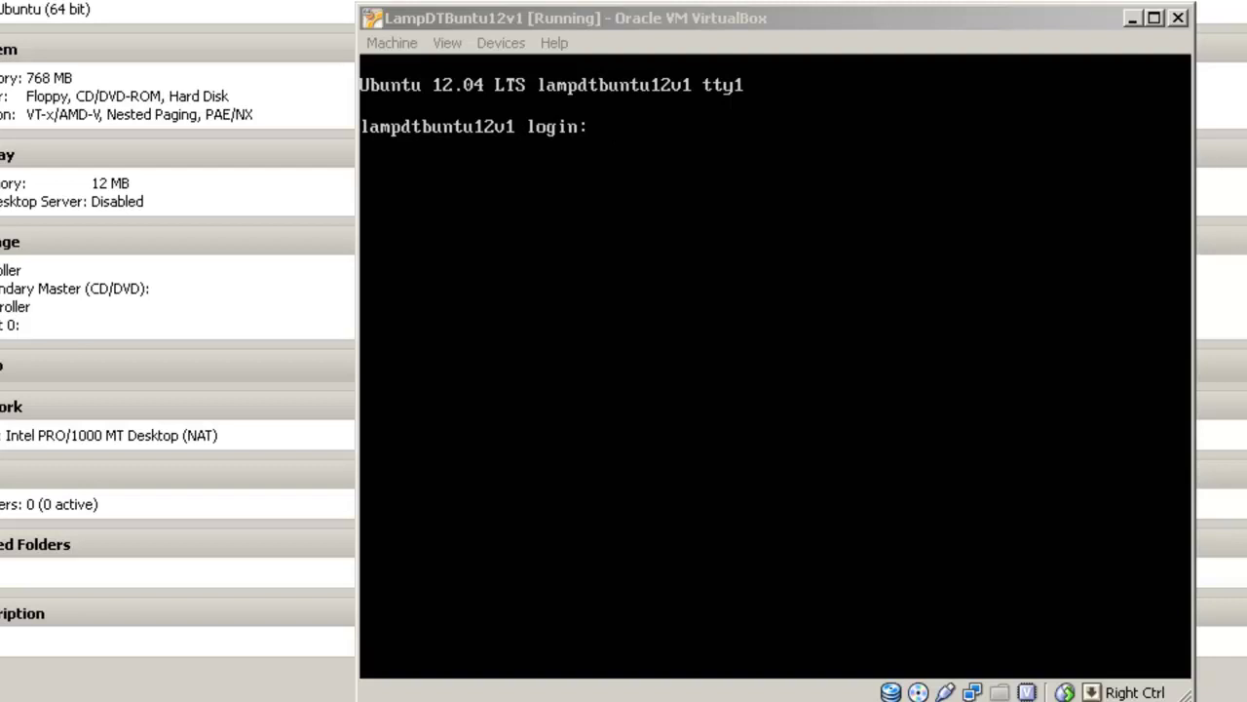
Step: Log in to the Ubuntu server's console with the account's username and password
key(alt+Tab)
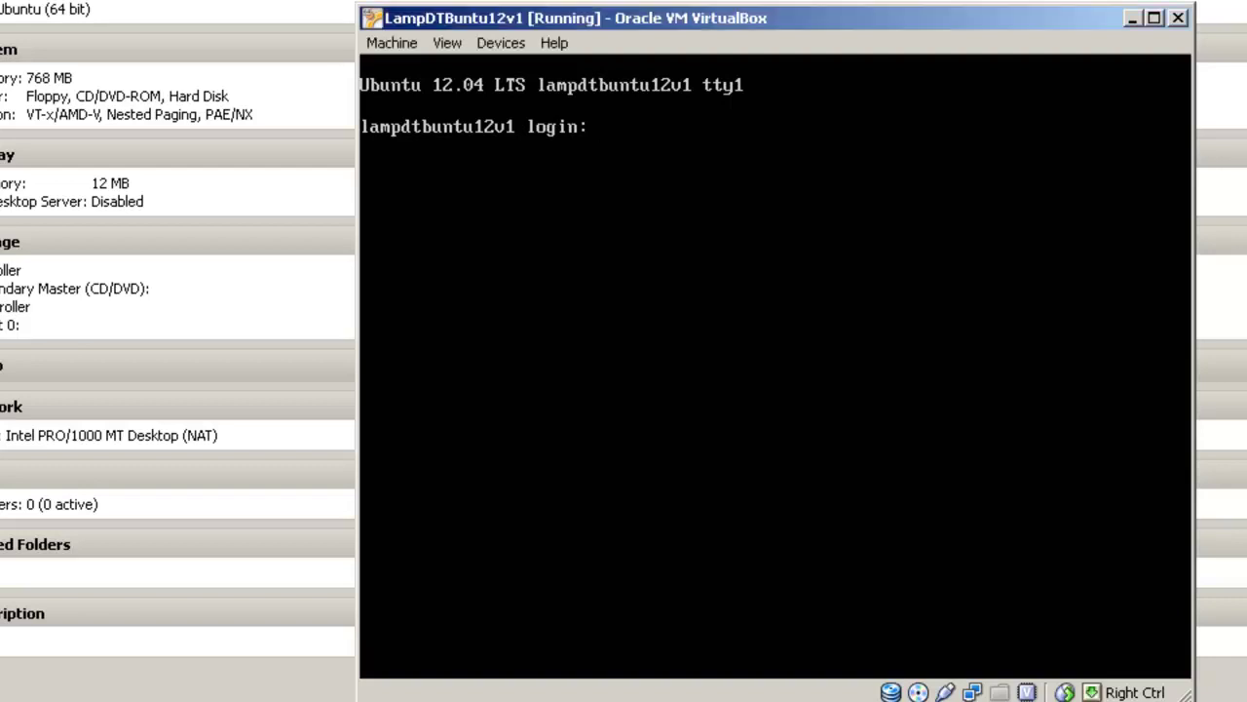
text(mike)
key(Return)
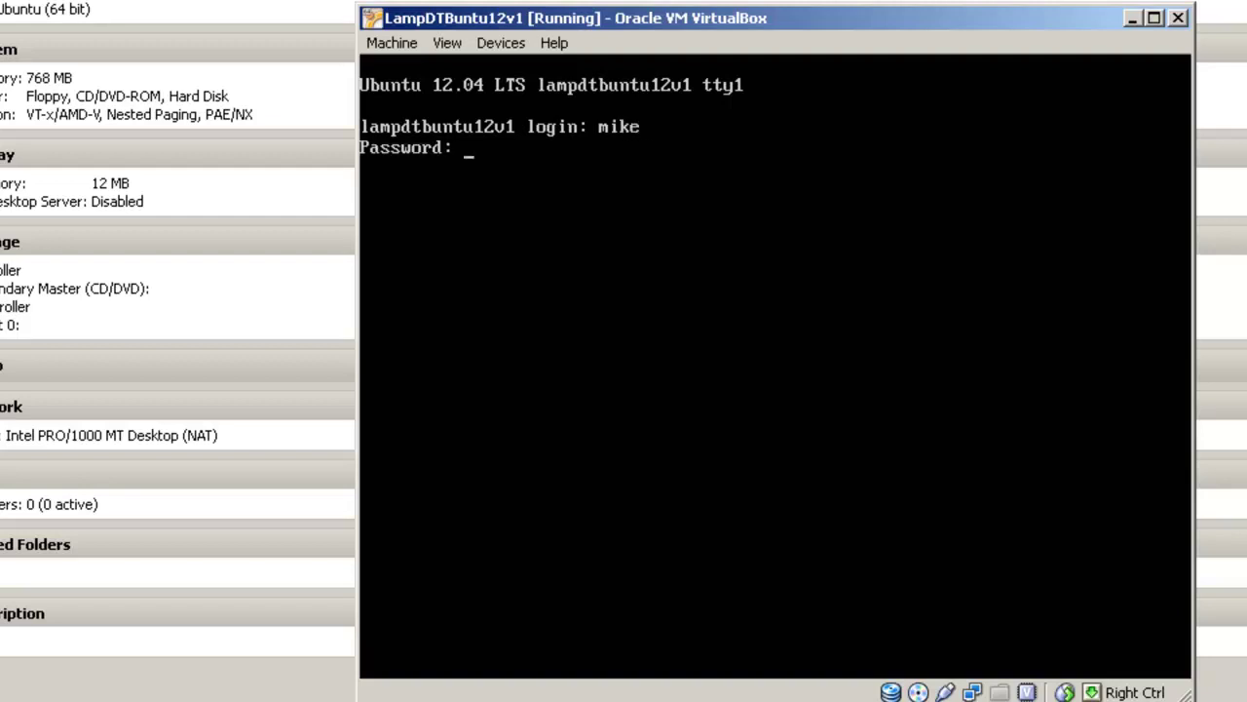
key(Return)
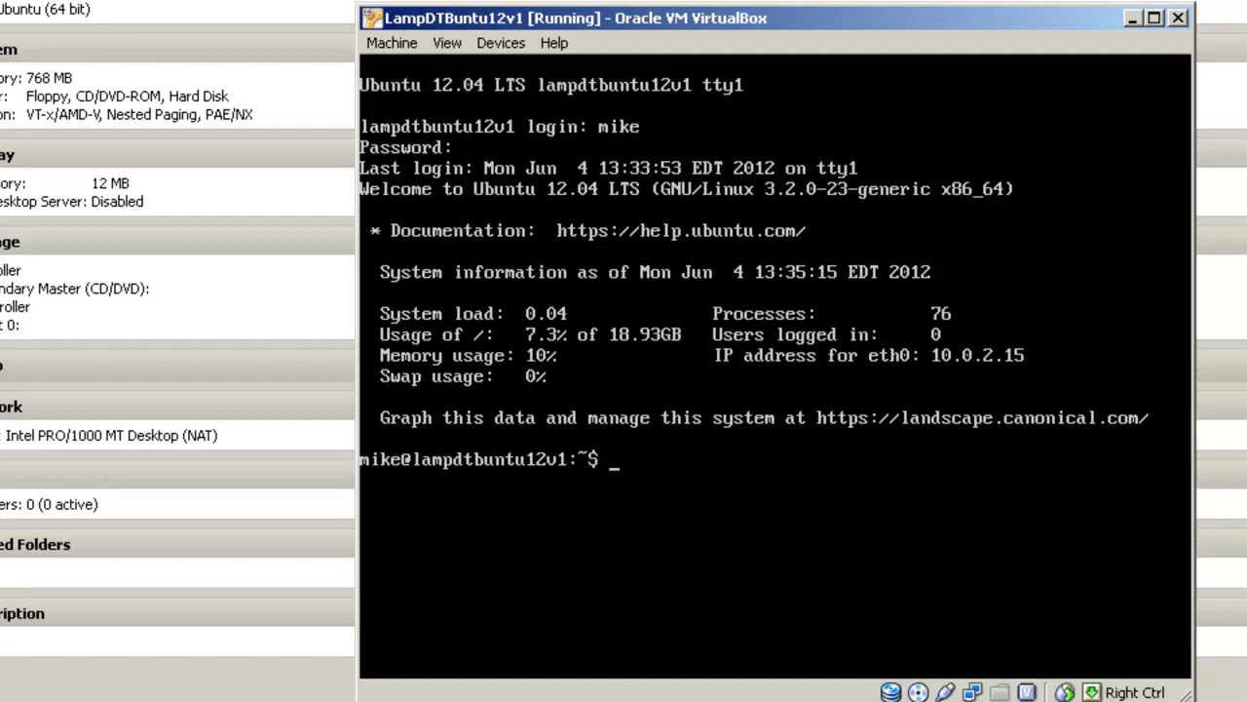
Step: Change to the /etc/apt directory and list its contents
text(cd /etc/apt)
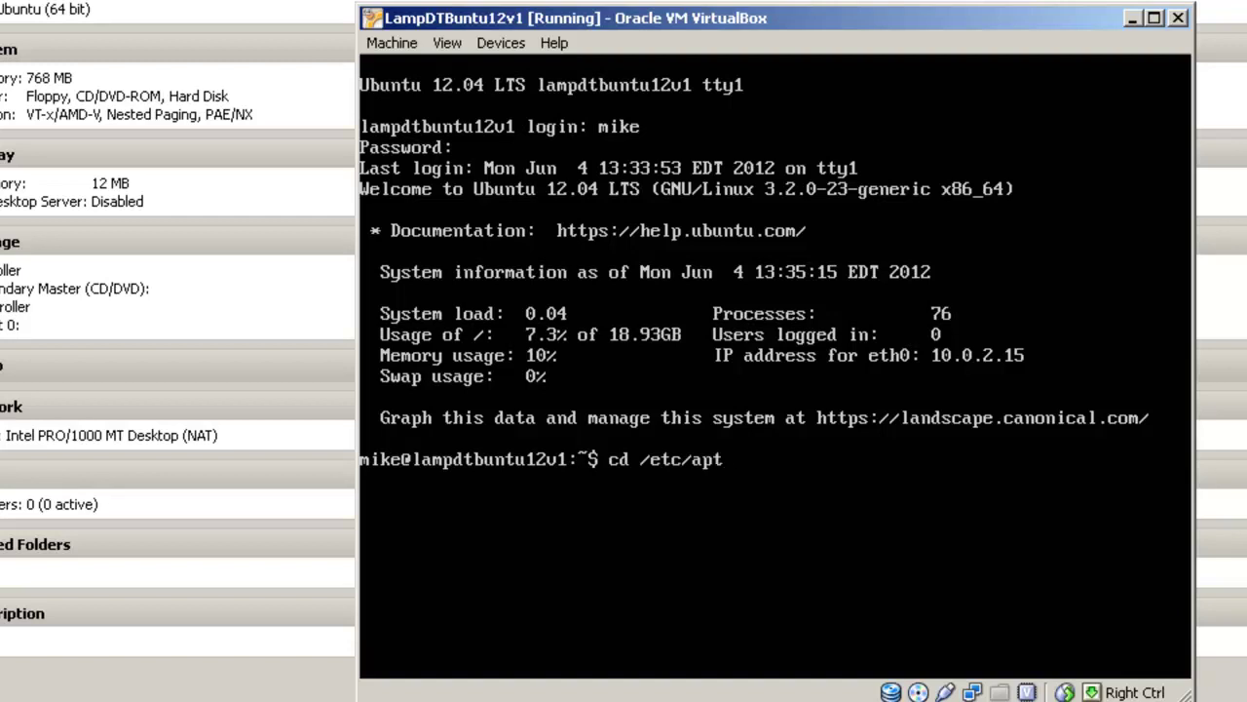
key(Return)
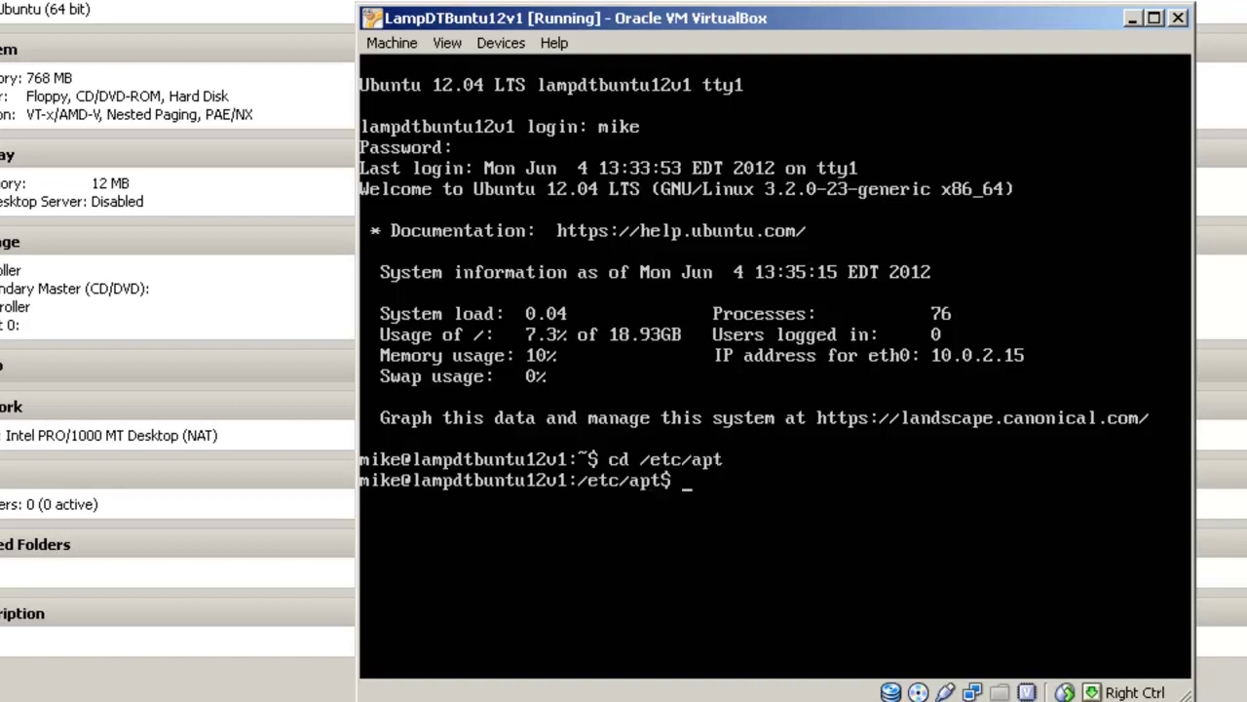
text(ls)
key(Return)
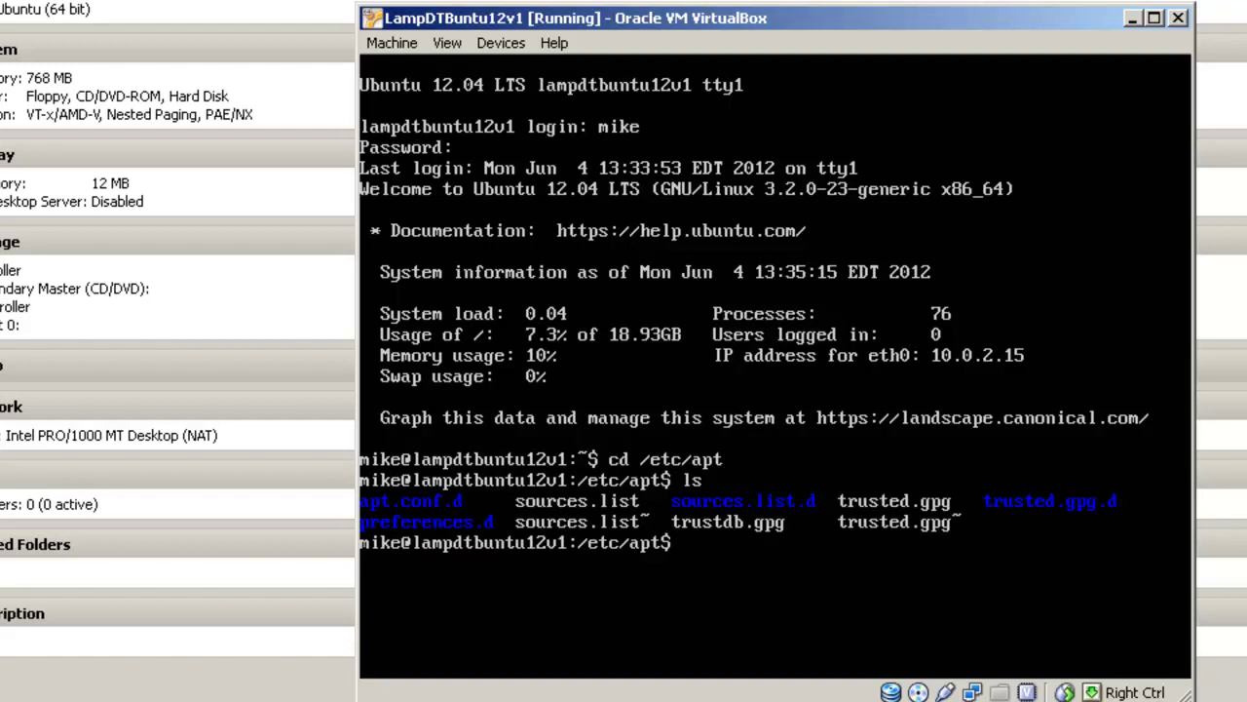
Step: Open sources.list in nano with sudo rights, entering the account password for sudo
text(sudo nano)
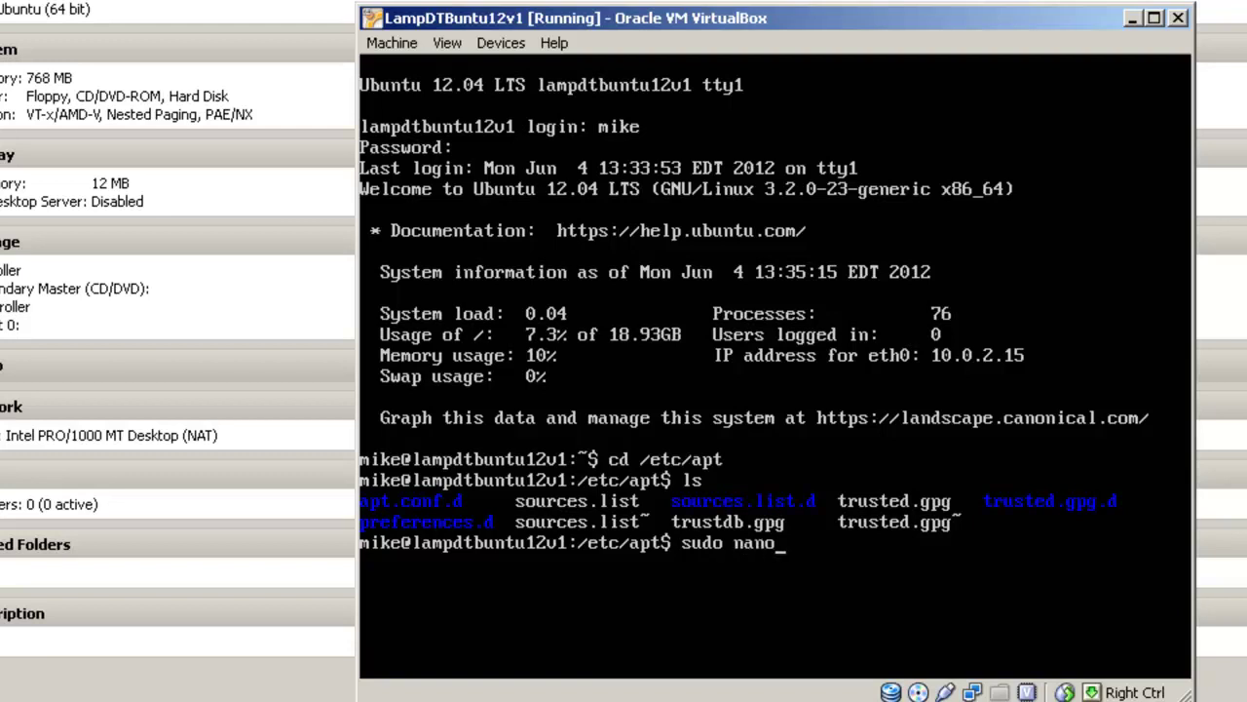
text( sources.list)
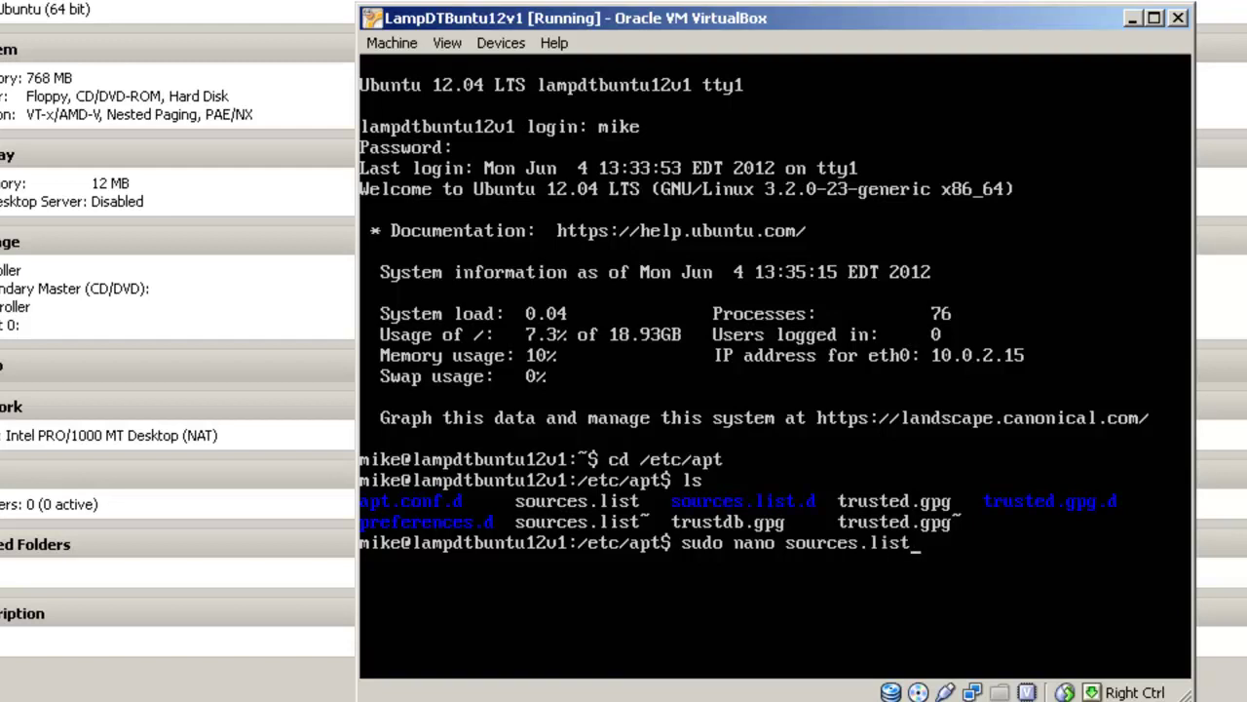
key(Return)
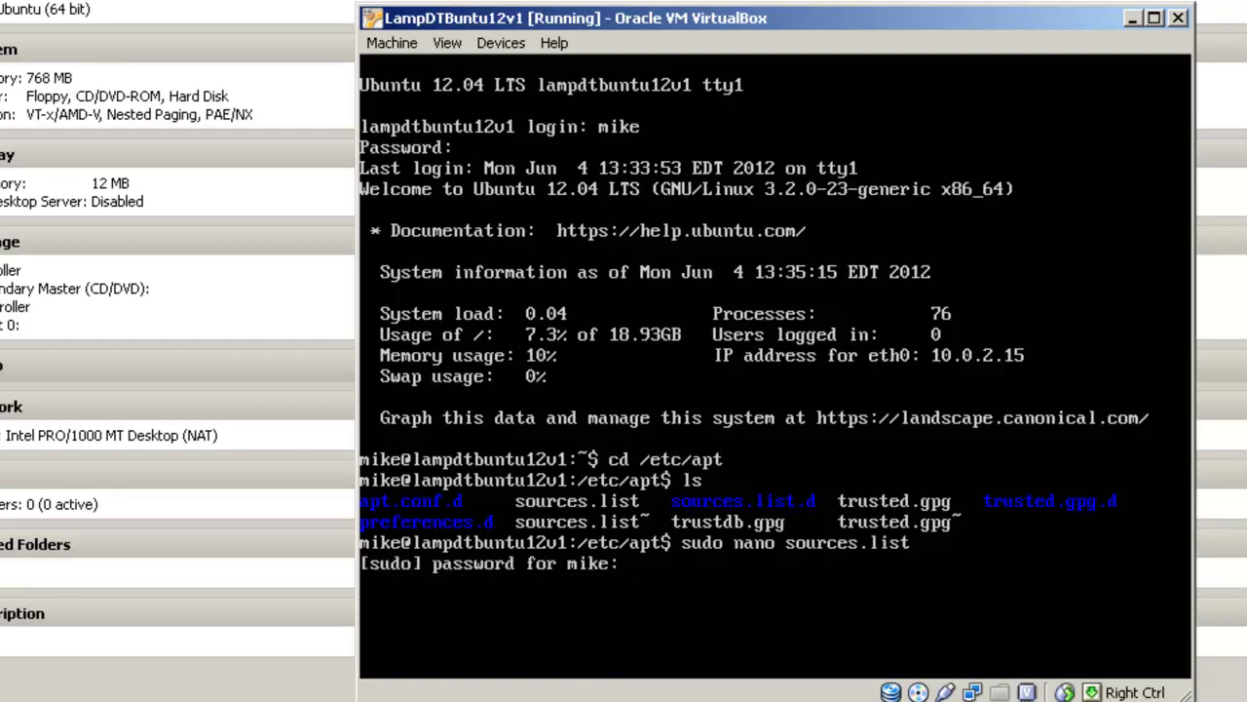
key(Return)
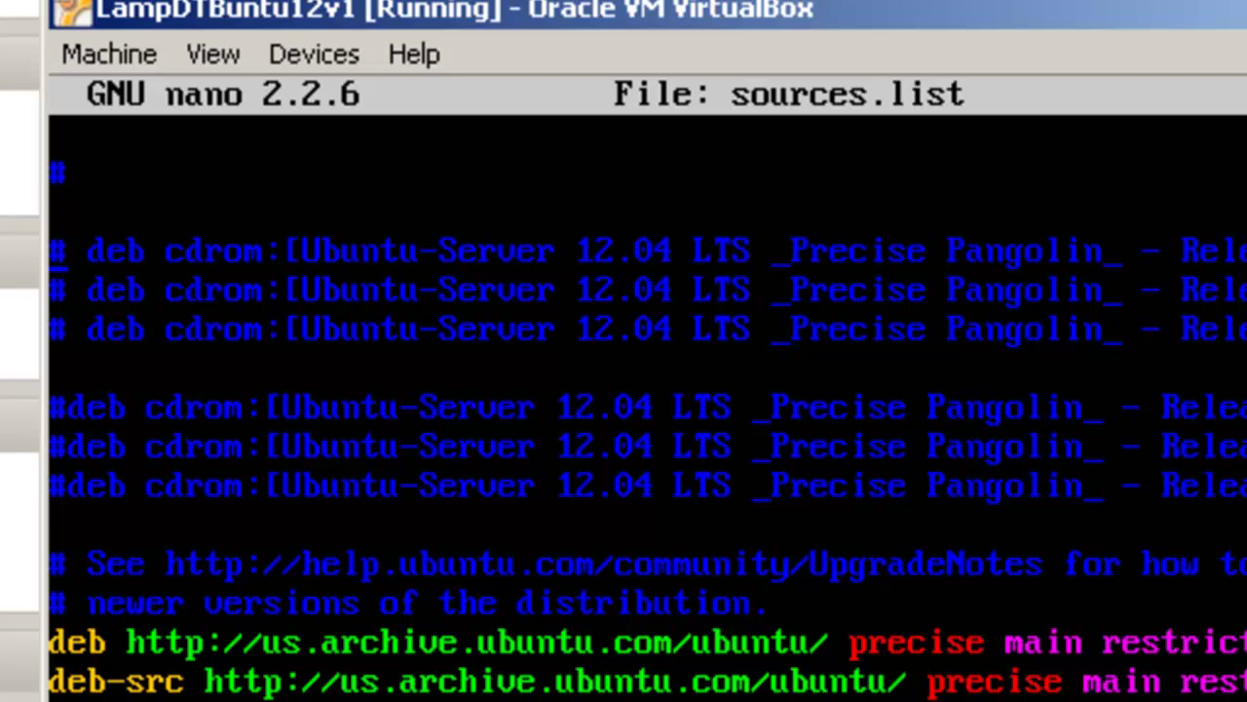
Step: Review the repository entries in sources.list, from the cdrom lines down to the commented partner and extras sections
key(Down)
key(Down)
key(Down)
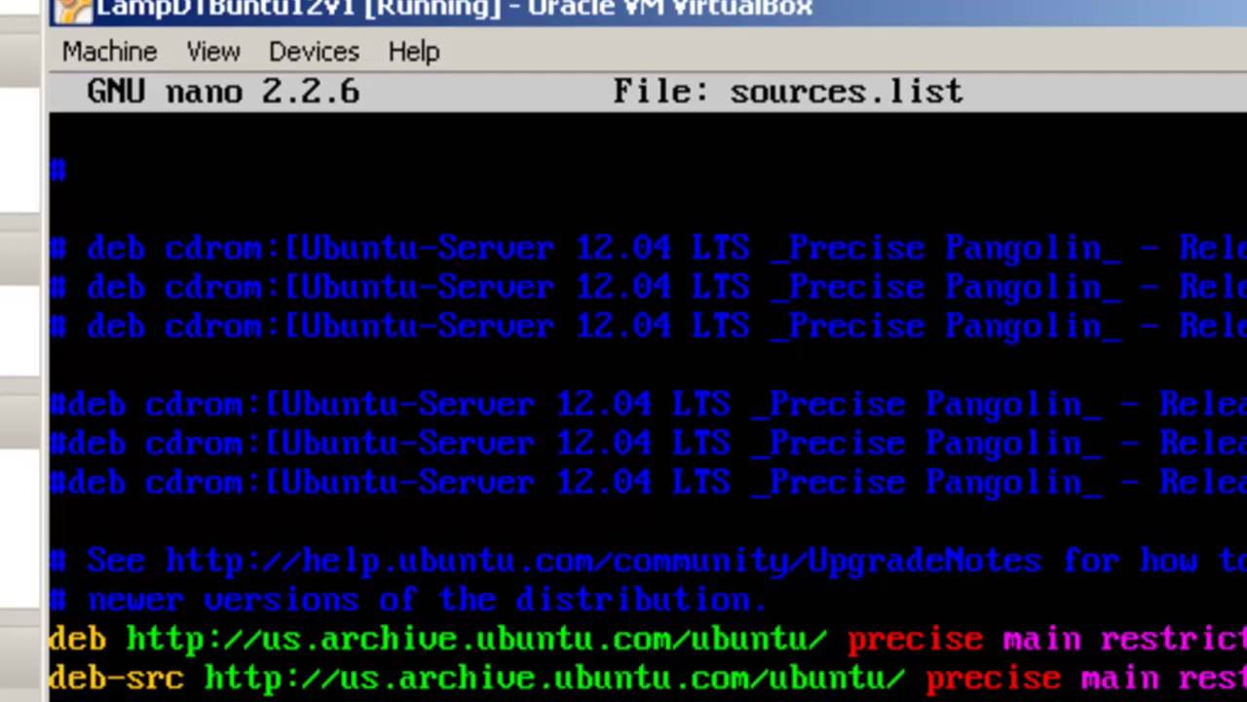
key(Down)
key(Down)
key(Down)
key(Down)
key(Down)
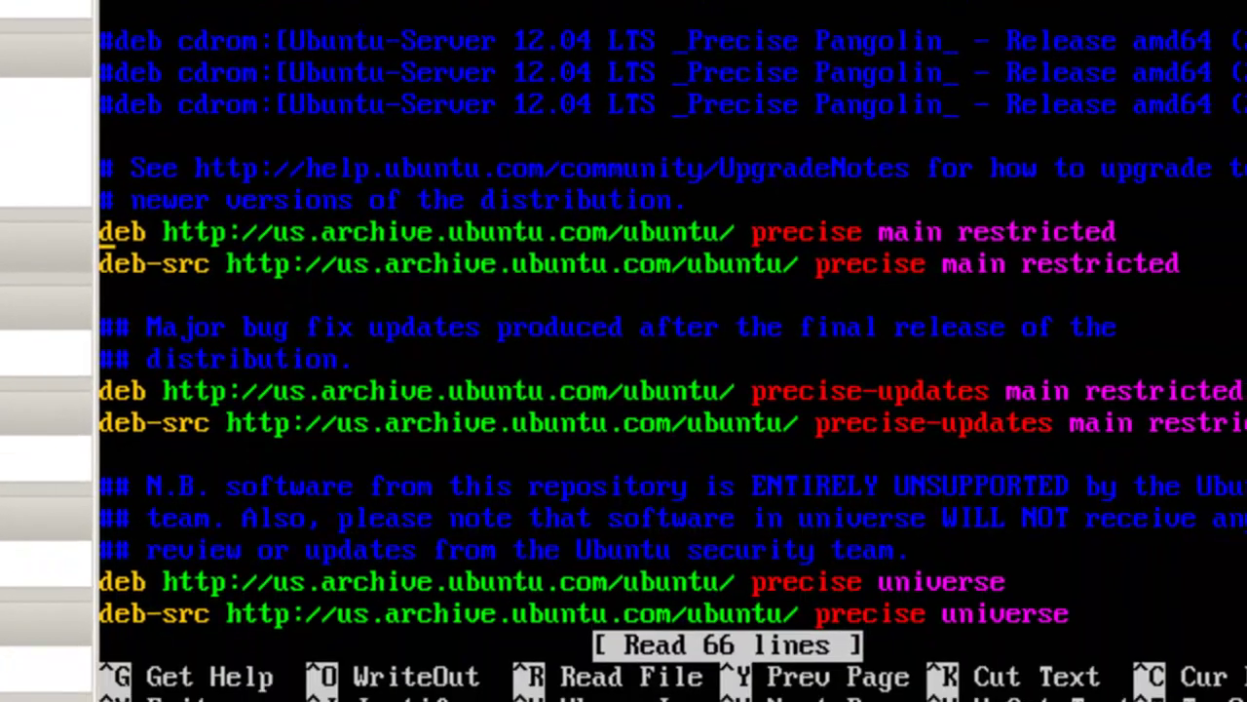
key(Down)
key(Down)
key(Down)
key(Down)
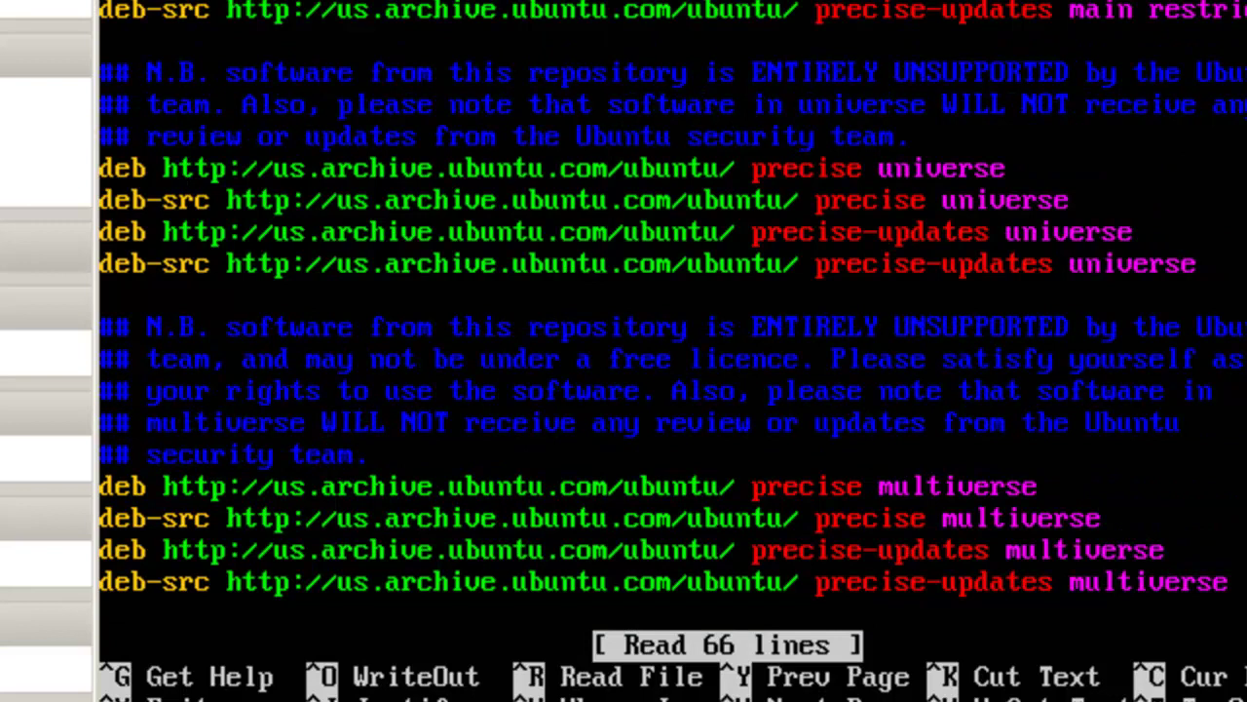
key(Down)
key(Down)
key(Down)
key(Down)
key(Down)
key(Down)
key(Down)
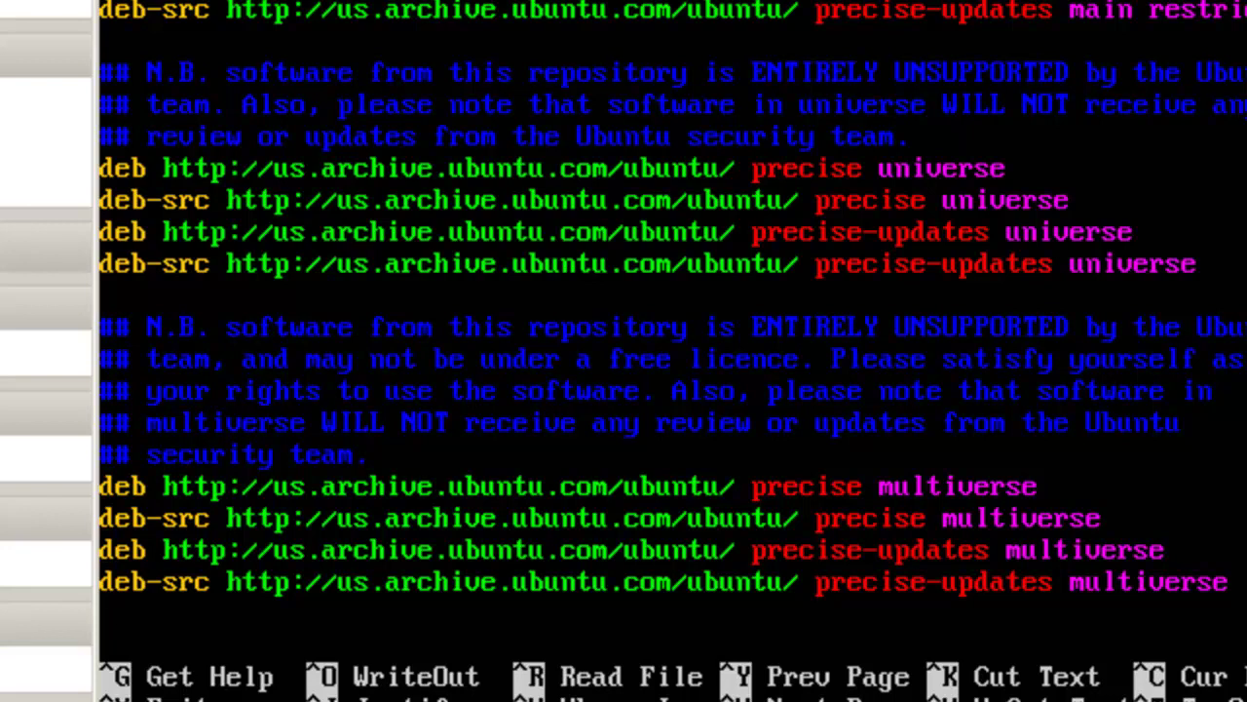
key(Down)
key(Down)
key(Down)
key(Down)
key(Down)
key(Down)
key(Down)
key(Down)
key(Down)
key(Down)
key(Down)
key(Down)
key(Down)
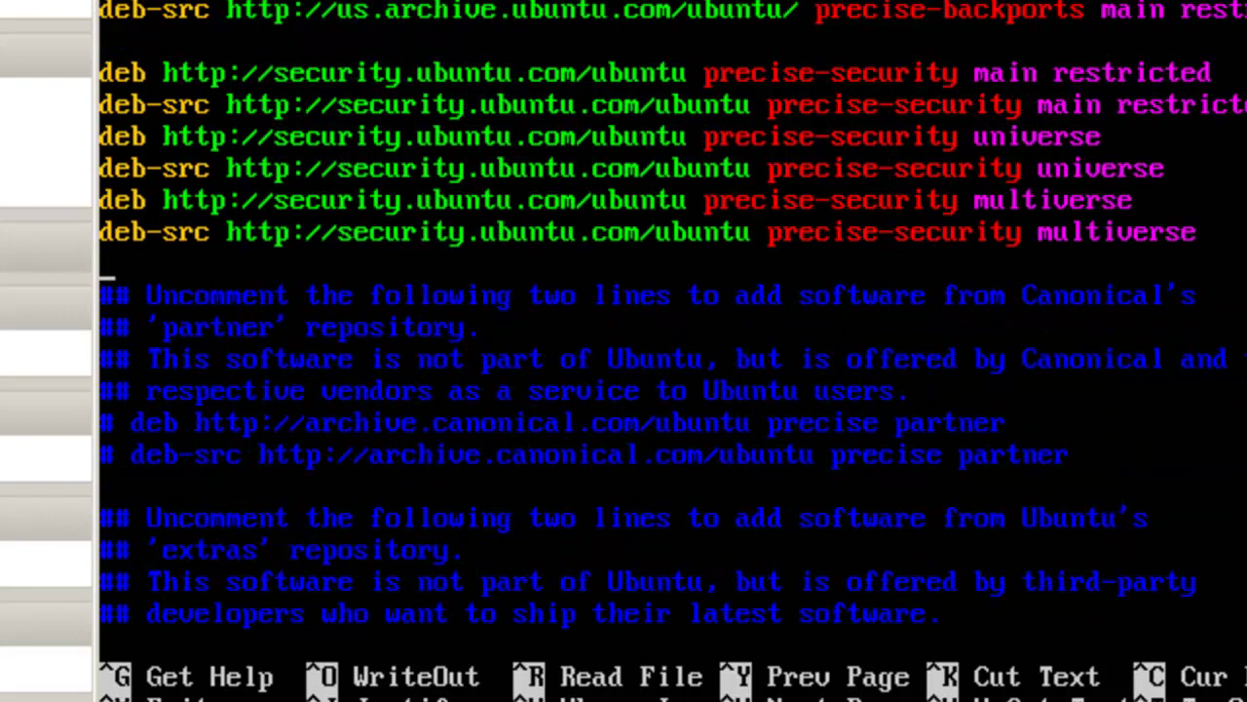
key(Down)
key(Right)
key(BackSpace)
key(BackSpace)
key(BackSpace)
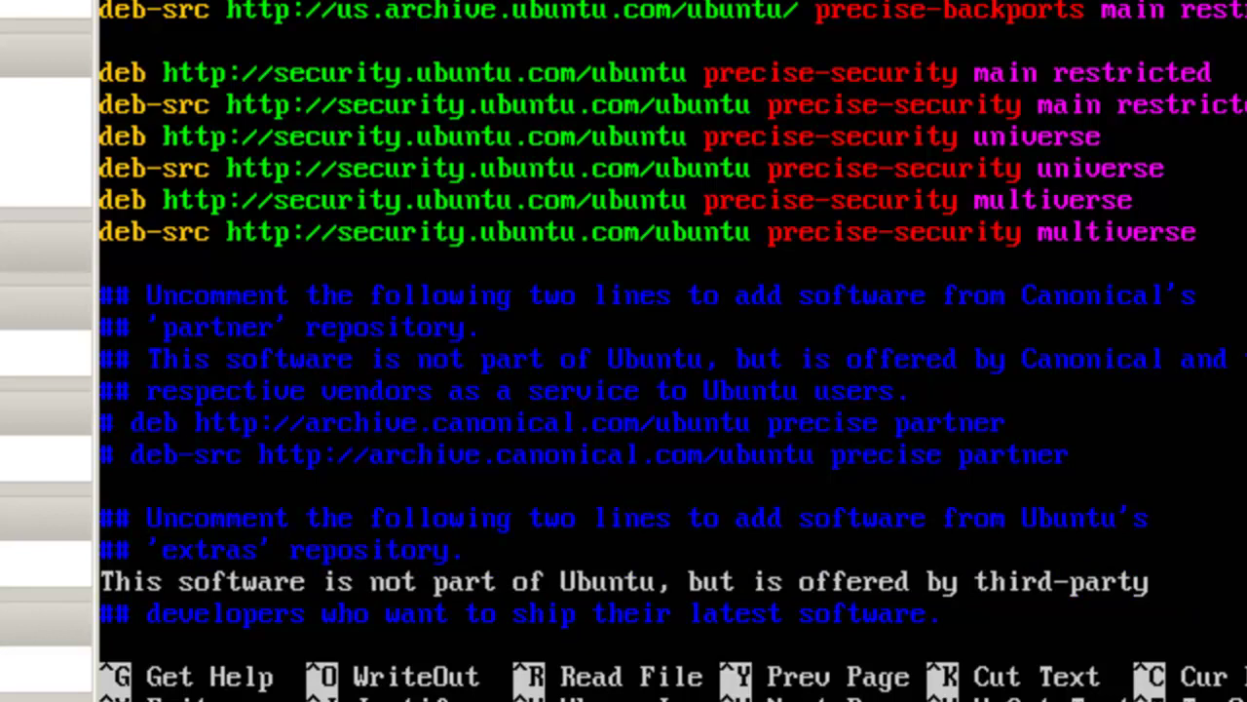
text(##)
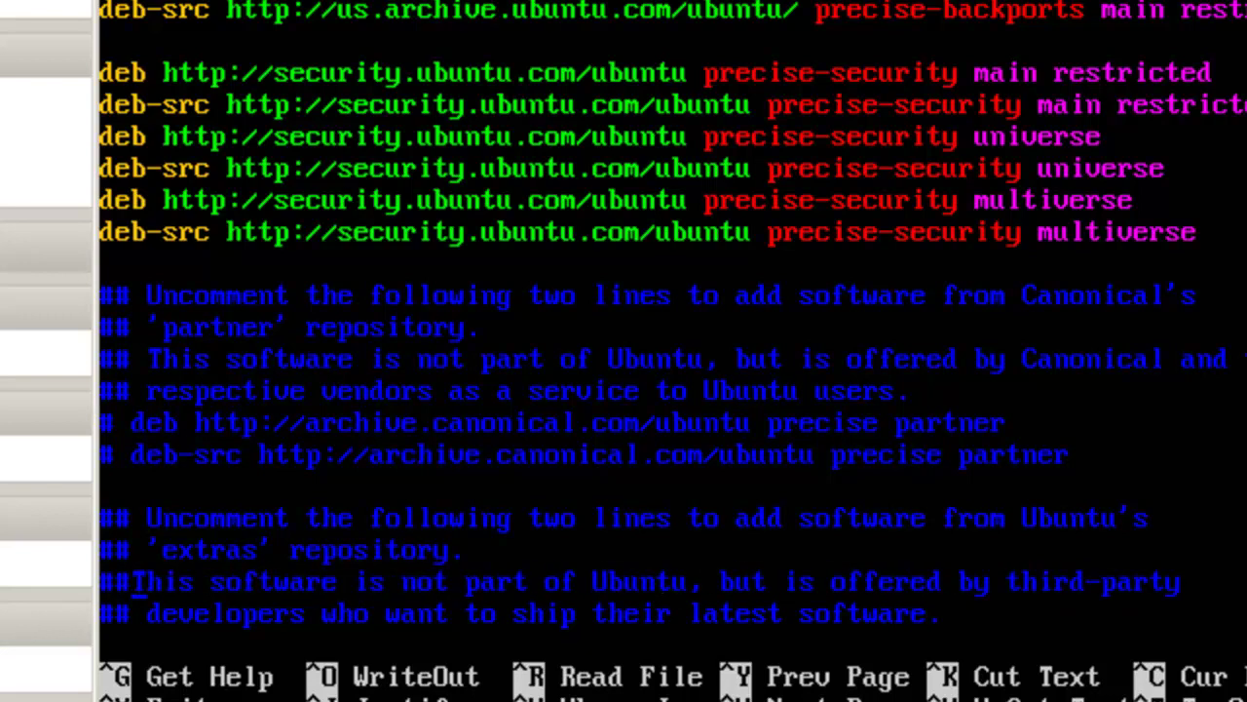
key(Page_Down)
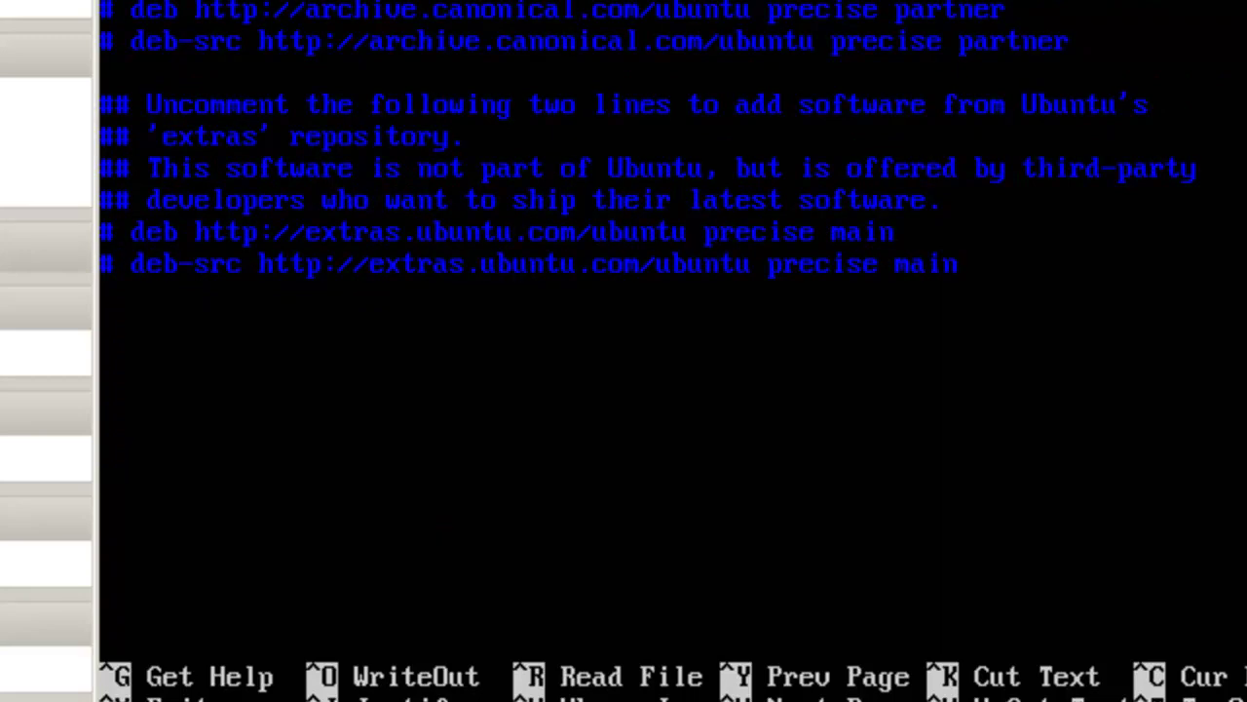
key(BackSpace)
key(BackSpace)
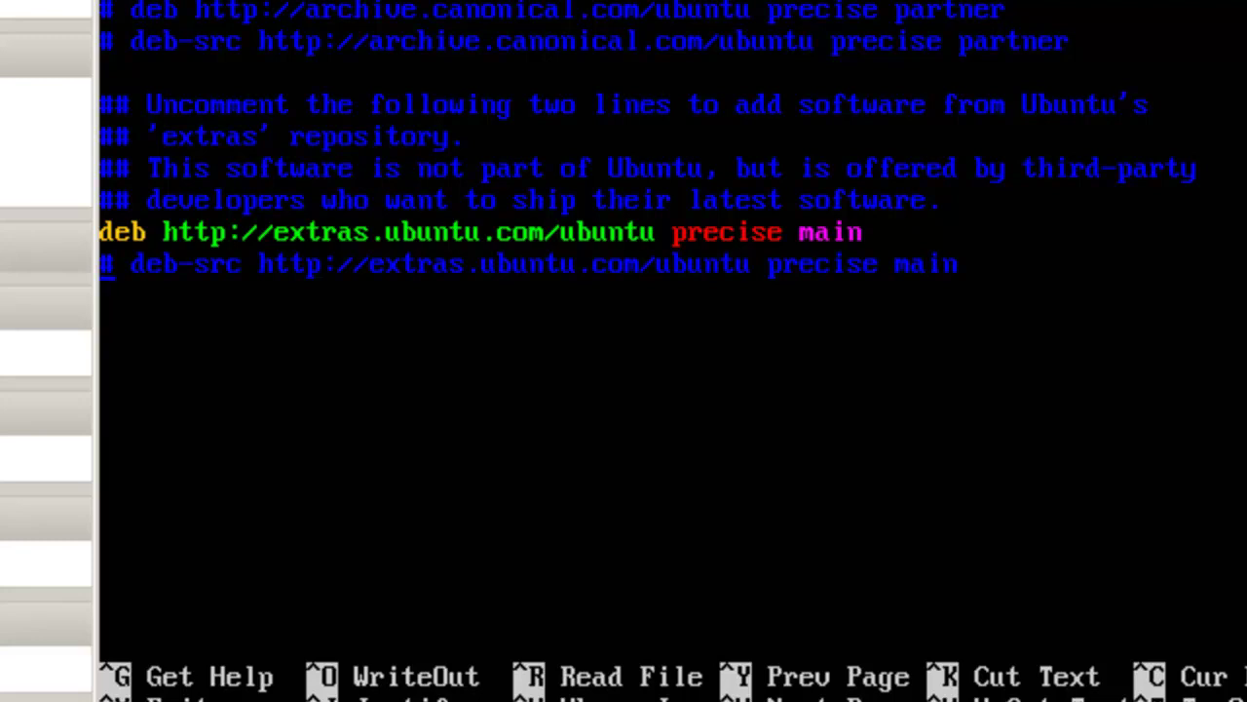
key(Right)
key(BackSpace)
key(BackSpace)
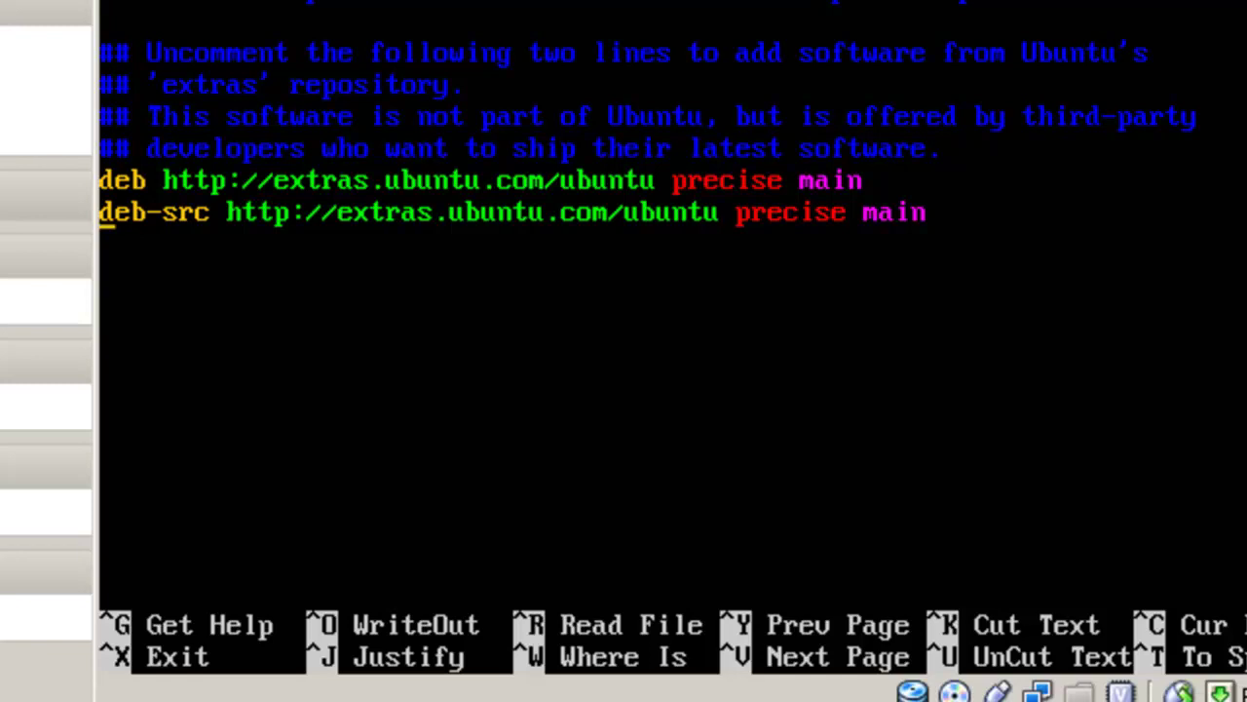
Step: Save the edited file under the name sources.list and exit nano
key(ctrl+o)
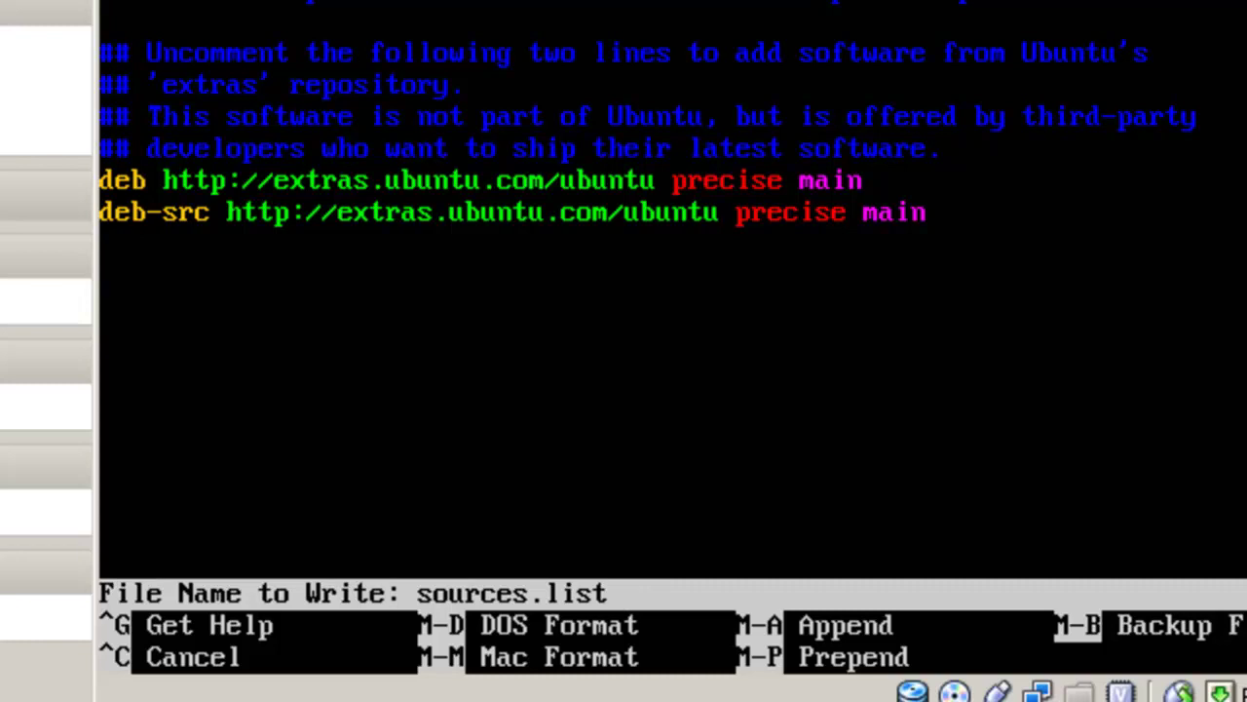
key(Return)
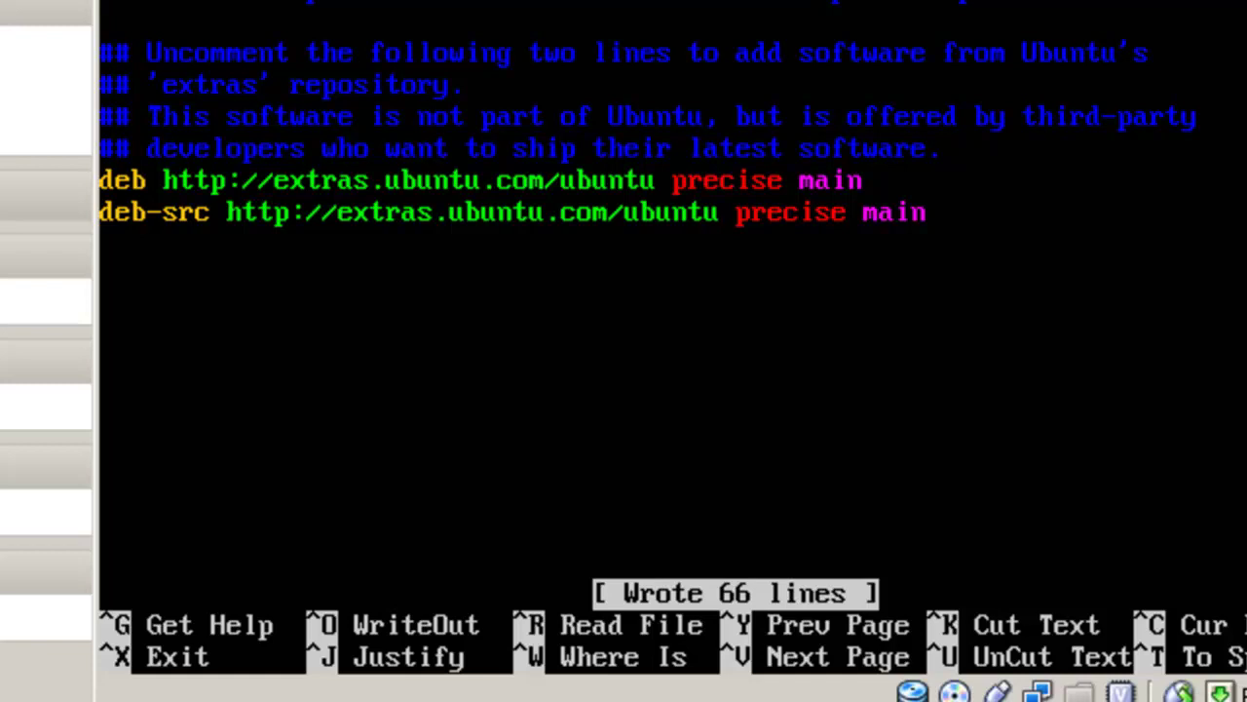
key(ctrl+x)
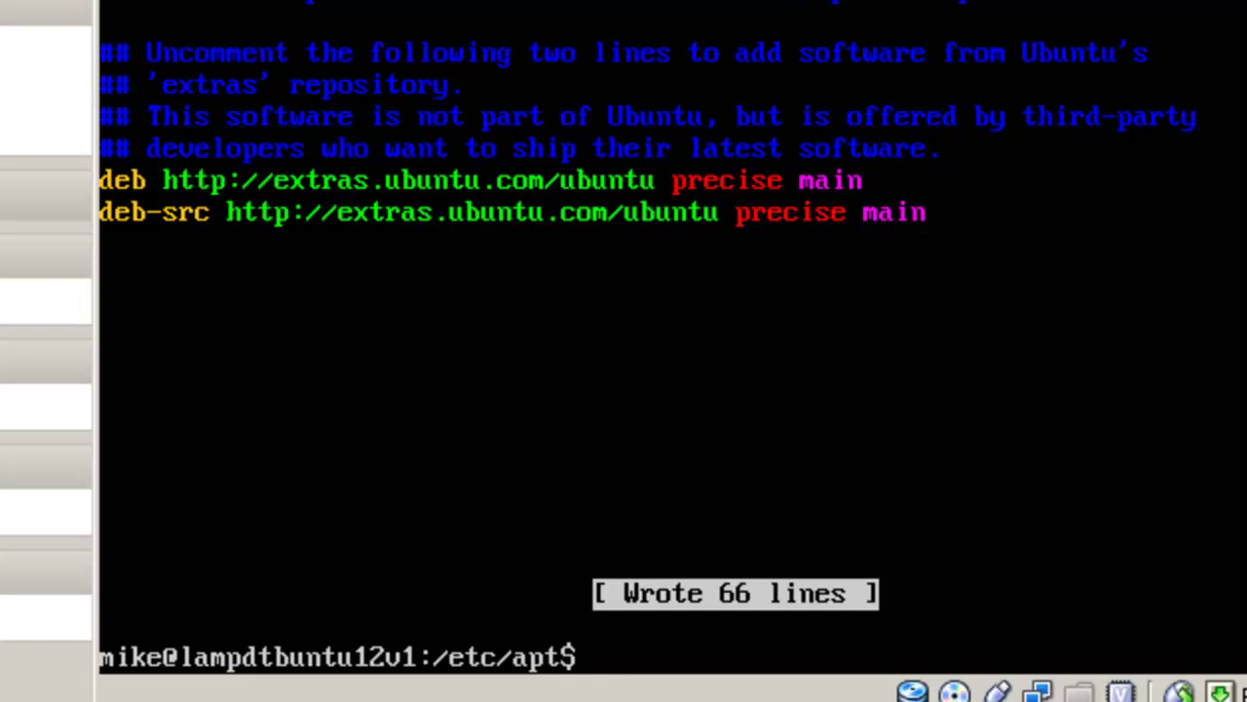
Step: Try to refresh the package lists with the command sudo app-get update
text(sudo app)
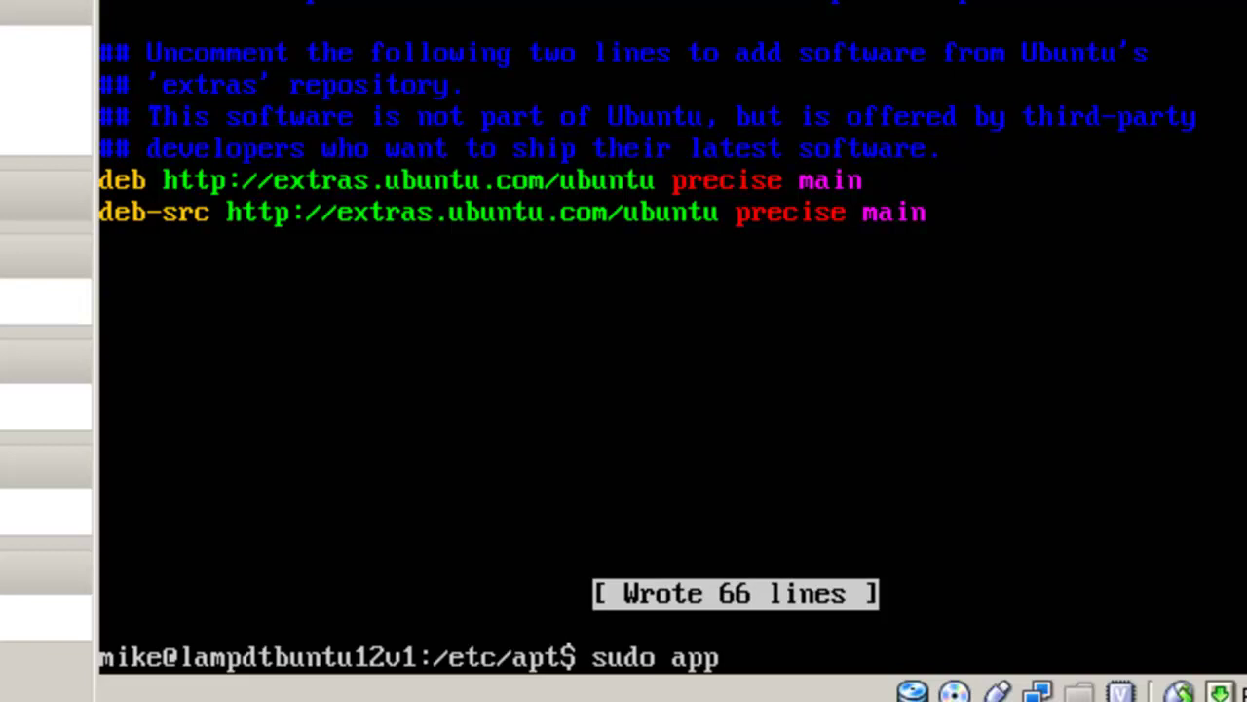
text(-get)
text(update)
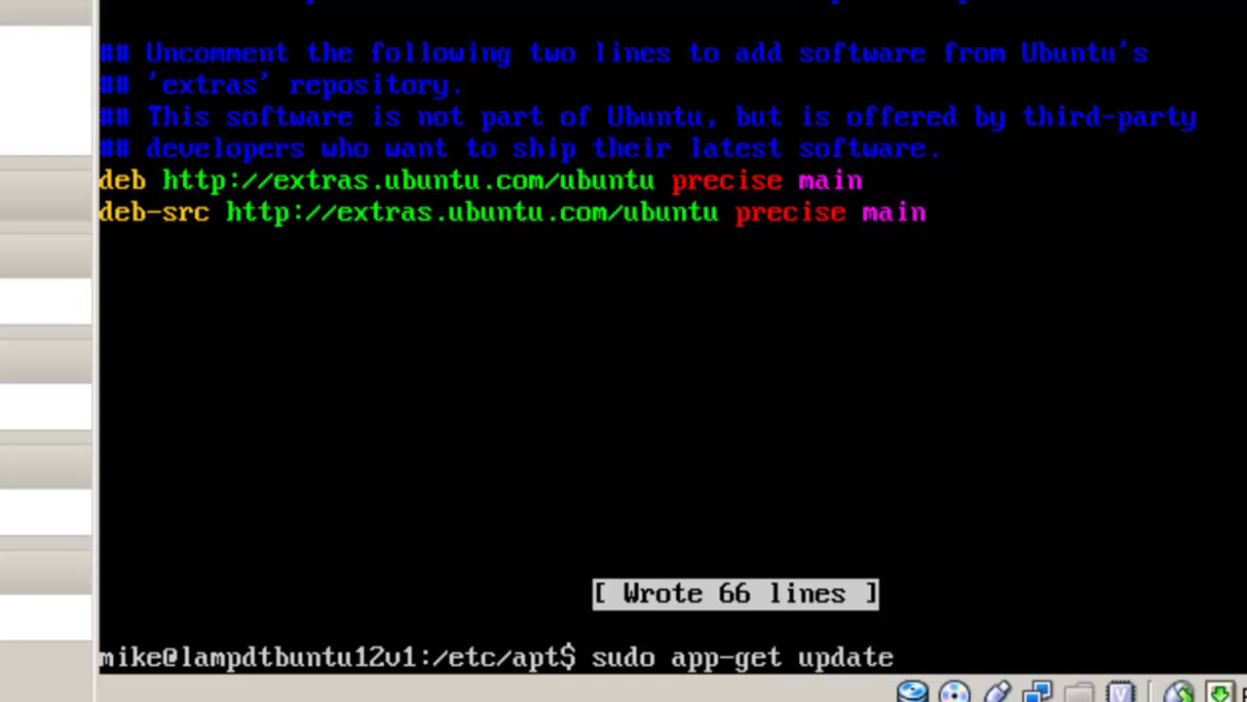
key(Return)
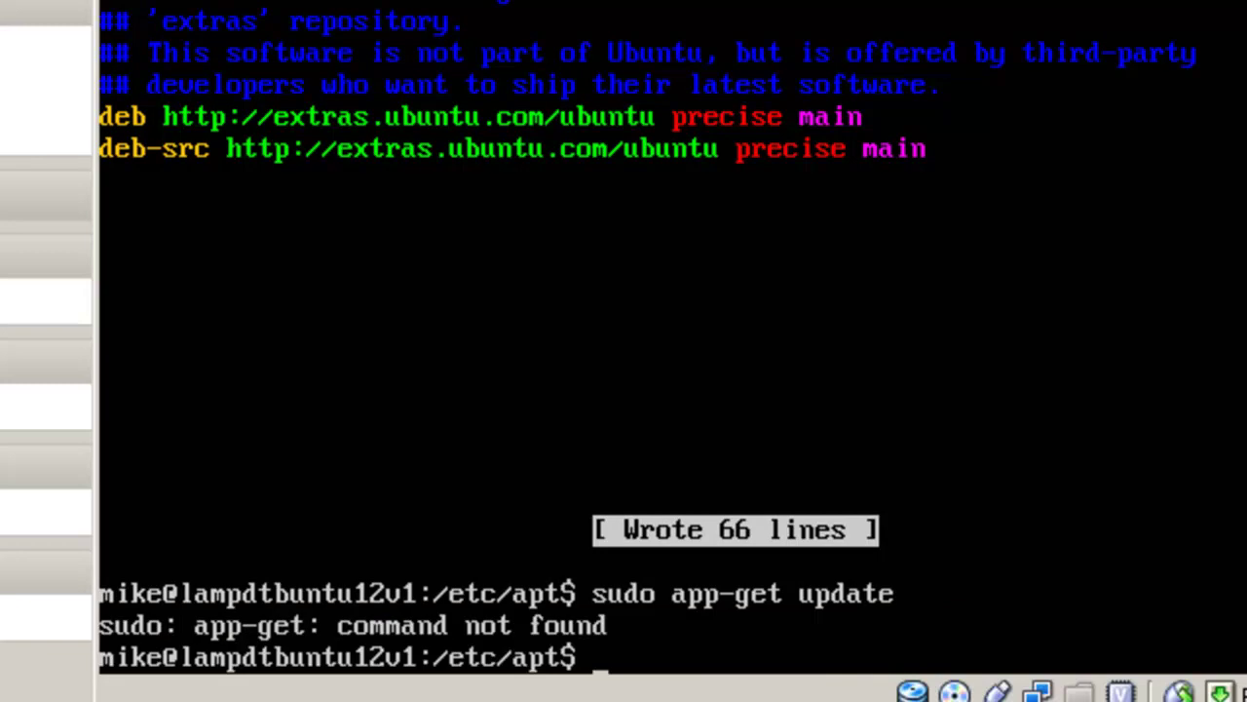
Step: Correct the previous command to sudo apt-get update and run it to refresh the package lists
key(Up)
key(Left)
key(Left)
key(Left)
key(Left)
key(Left)
key(Left)
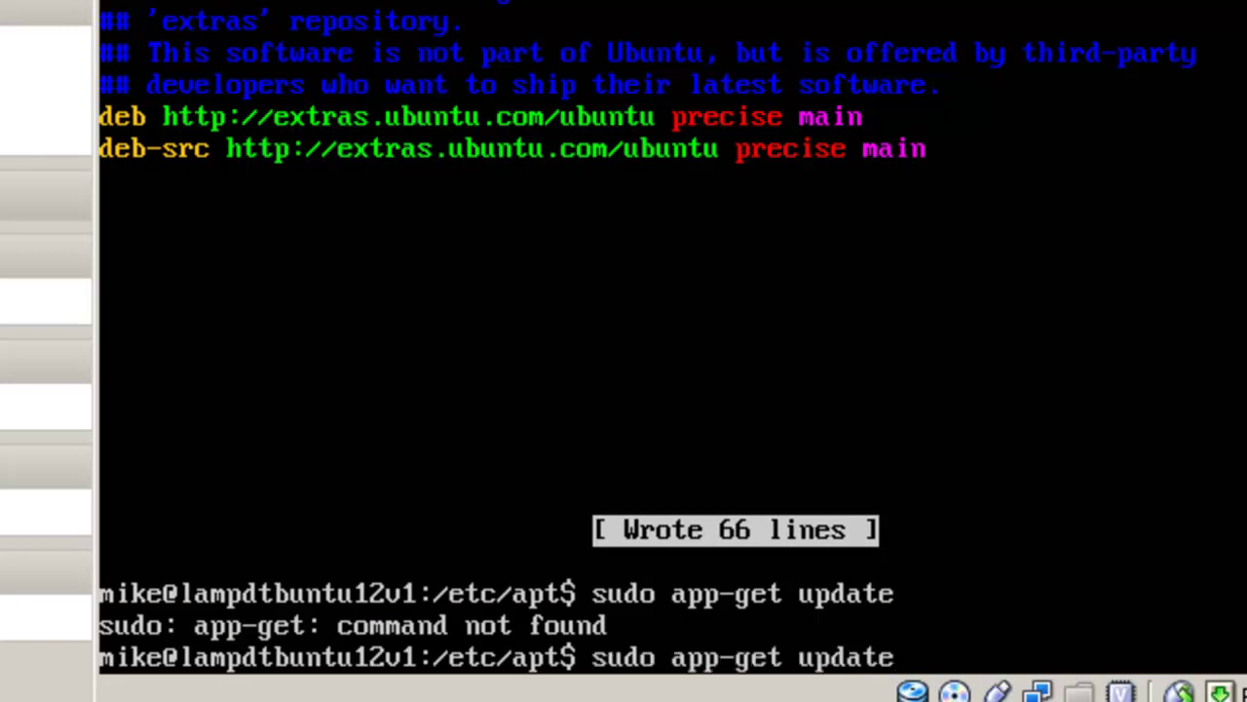
key(Left)
key(Left)
key(Left)
key(Left)
key(Left)
key(BackSpace)
text(t)
key(Return)
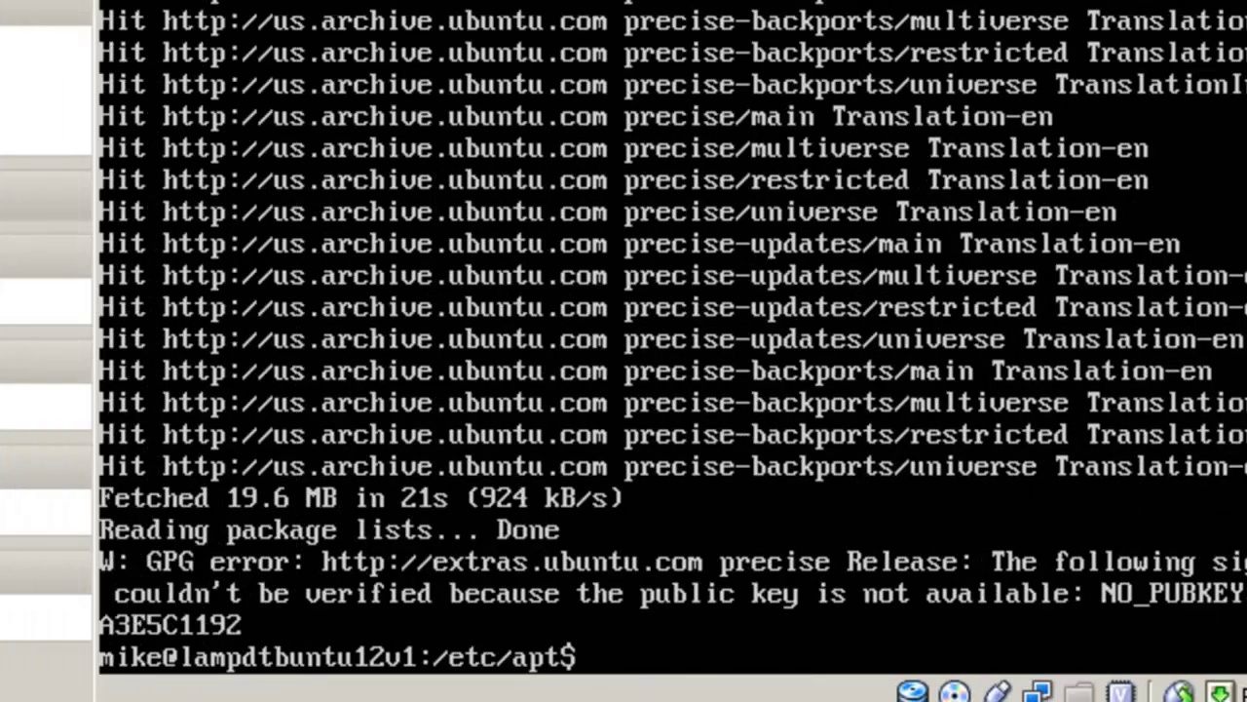
Step: Upgrade the installed packages with sudo apt-get upgrade
text(sudo )
text(a)
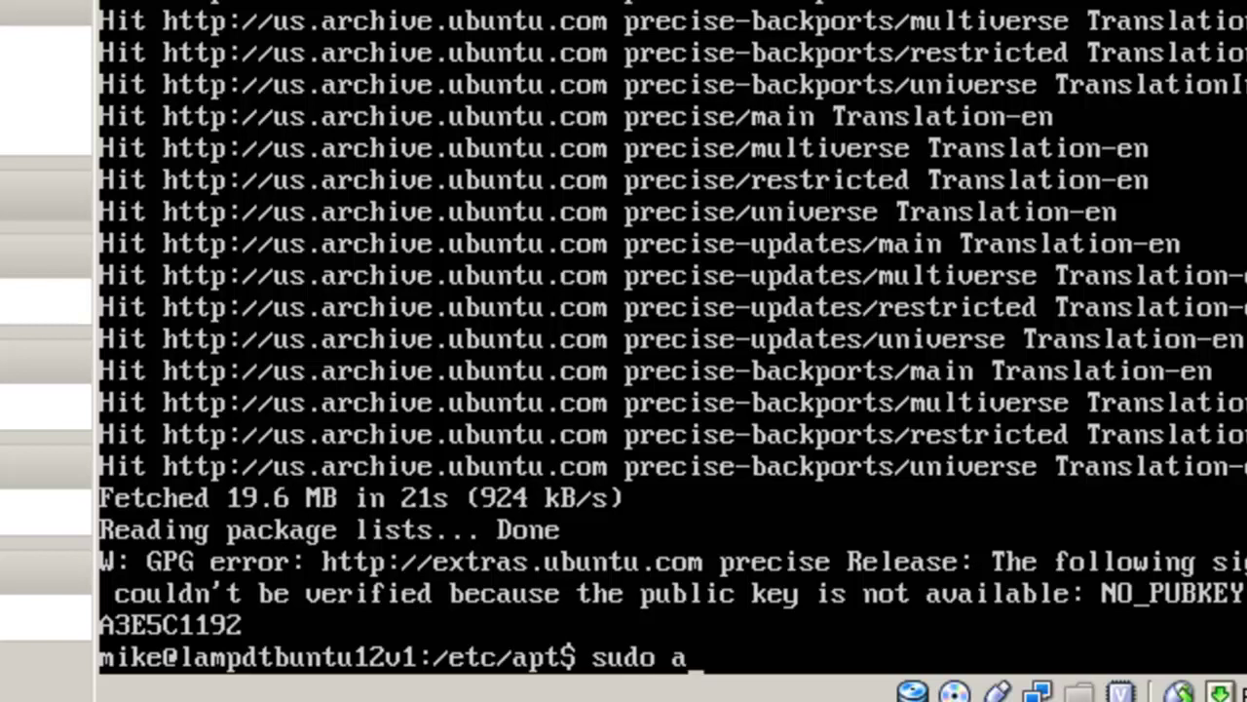
text(pt-get)
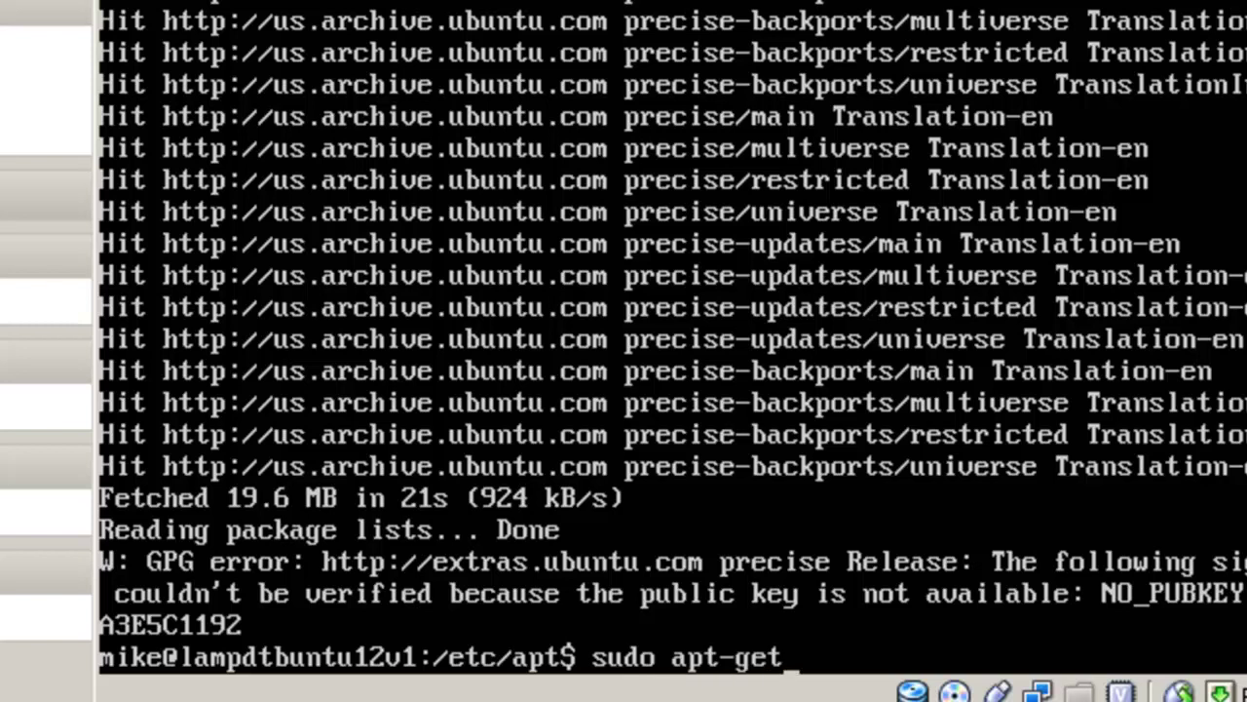
text( upp)
key(BackSpace)
text(grade)
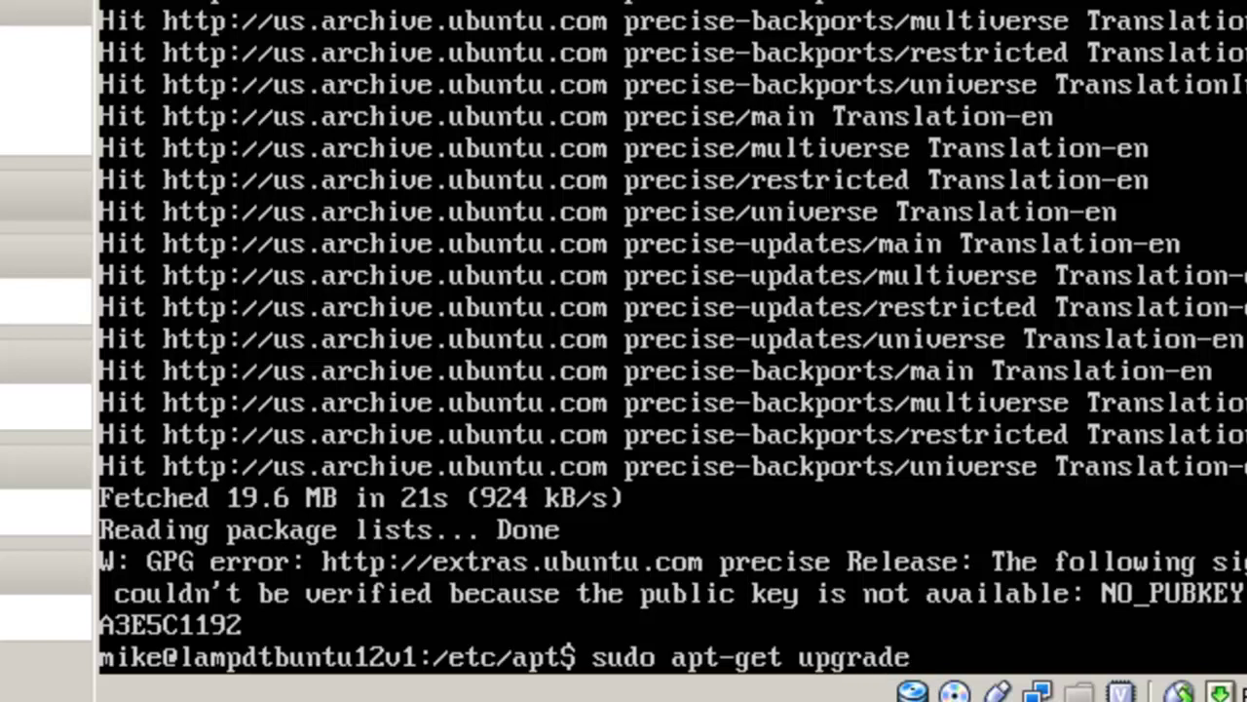
key(Return)
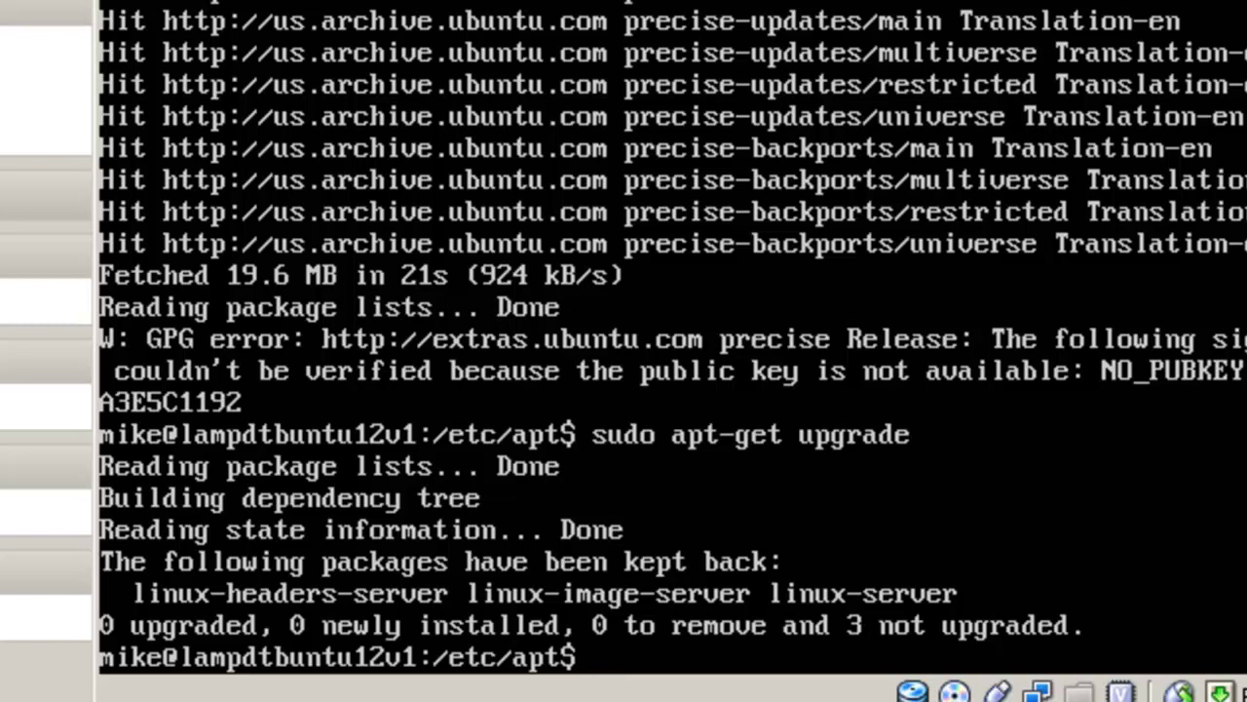
Step: Install the desktop environment with sudo apt-get install ubuntu-desktop and agree to continue with the download
text(sudo ap)
text(t-get)
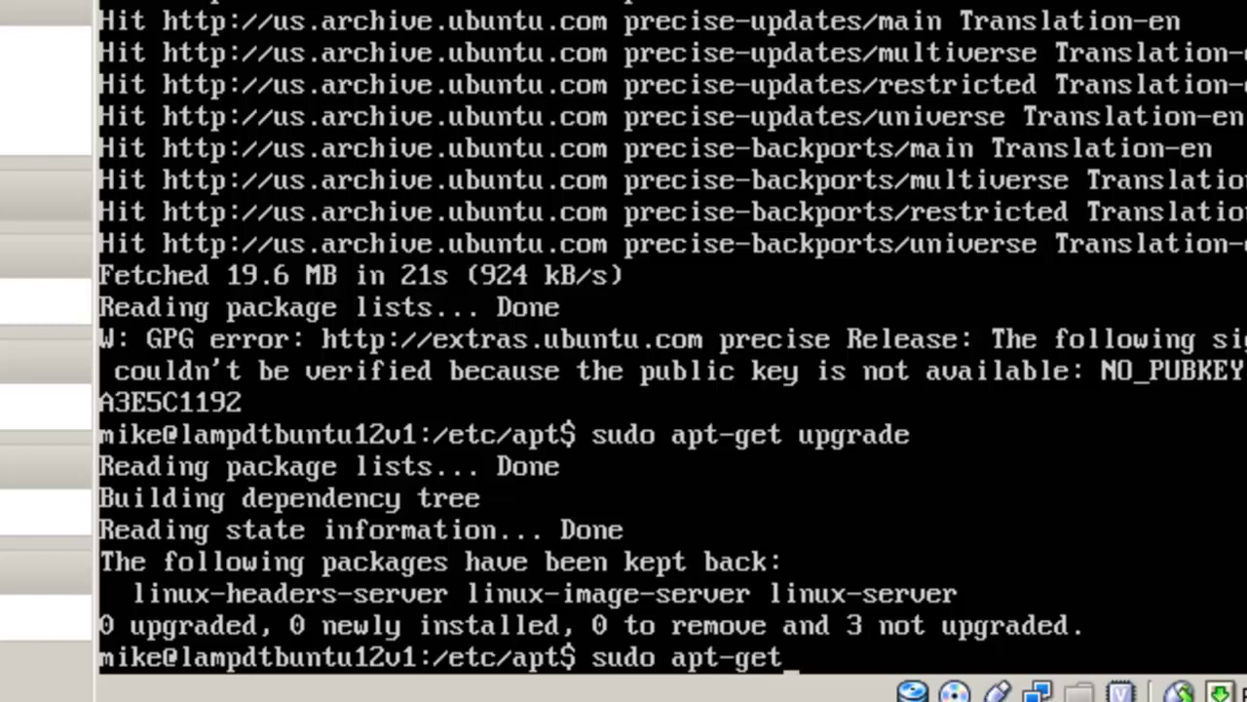
text( install ubu)
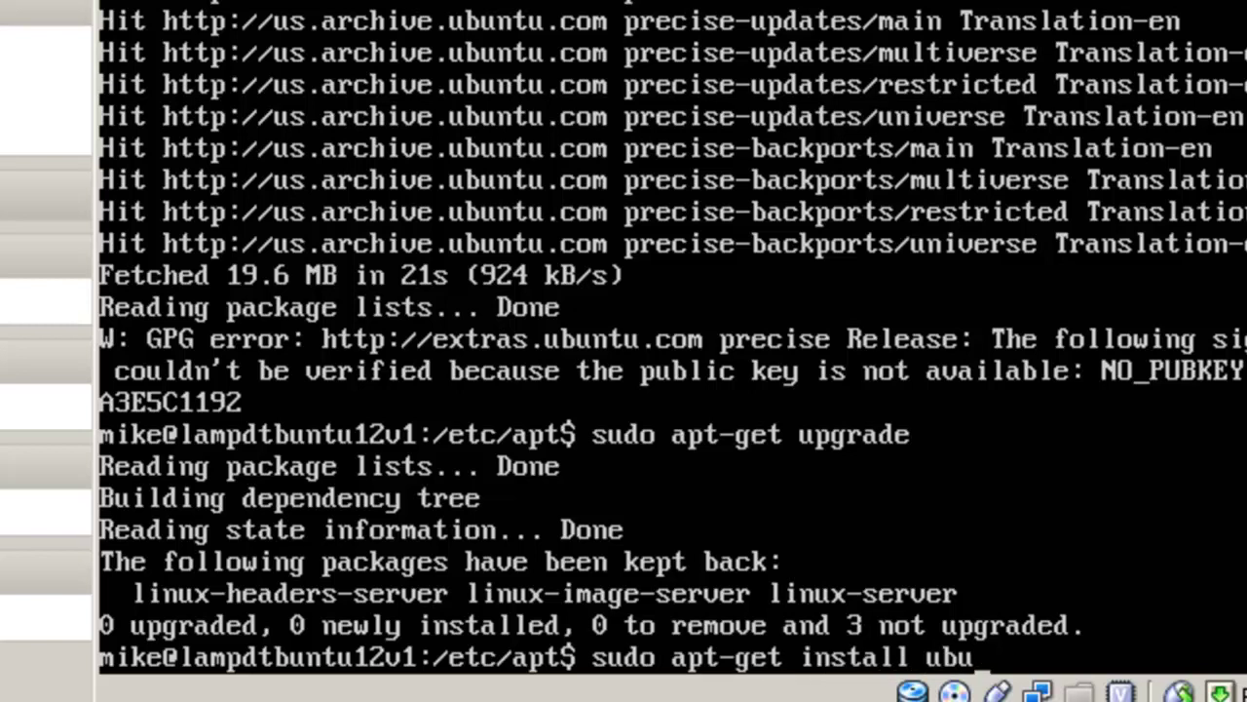
text(ntu-desktop)
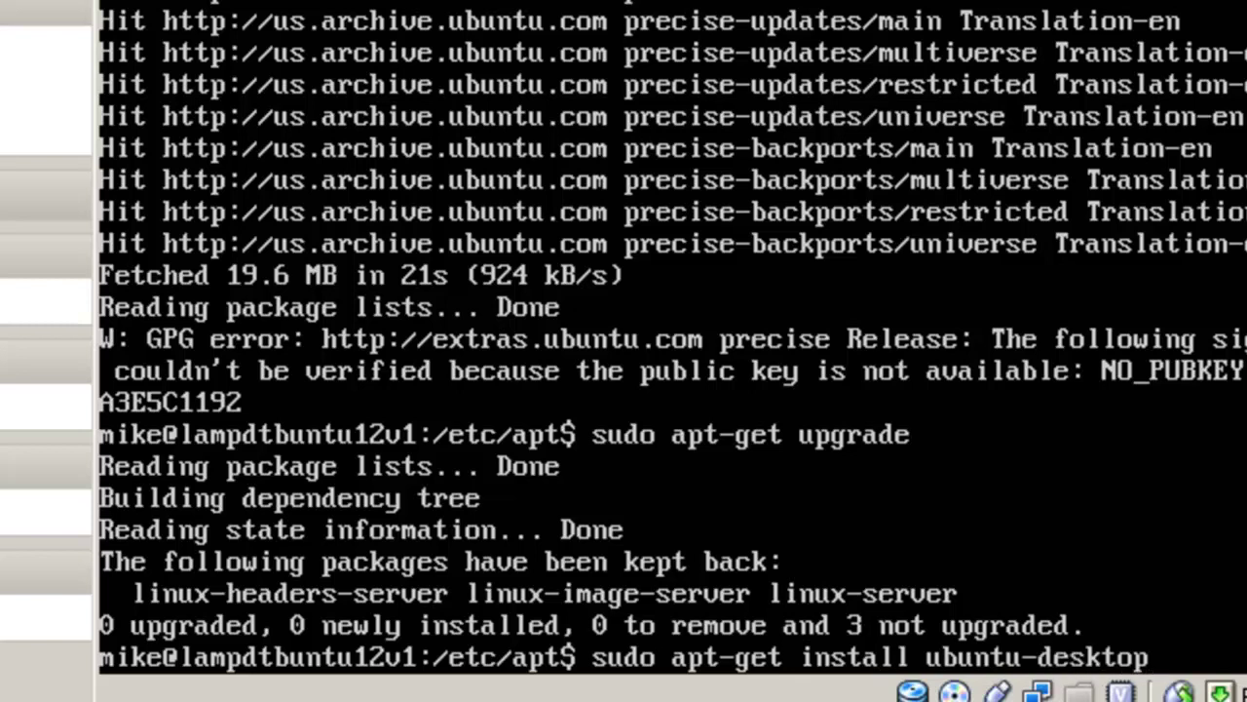
key(Return)
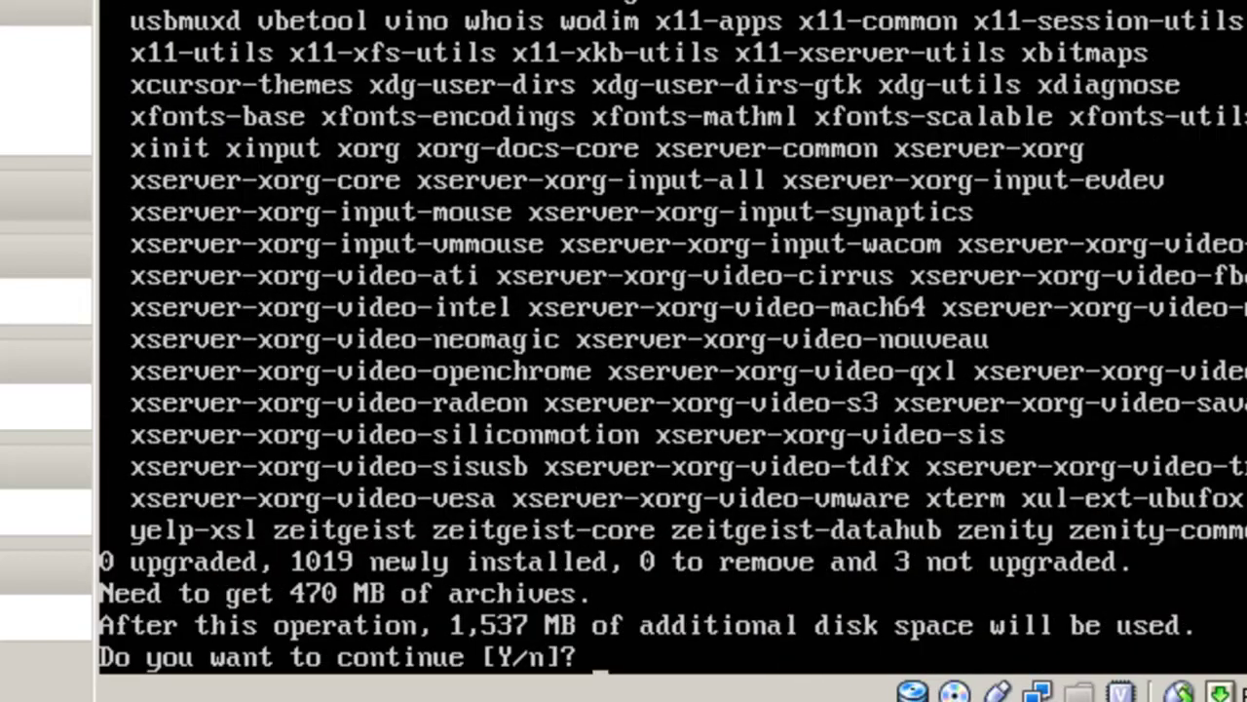
text(y)
key(Return)
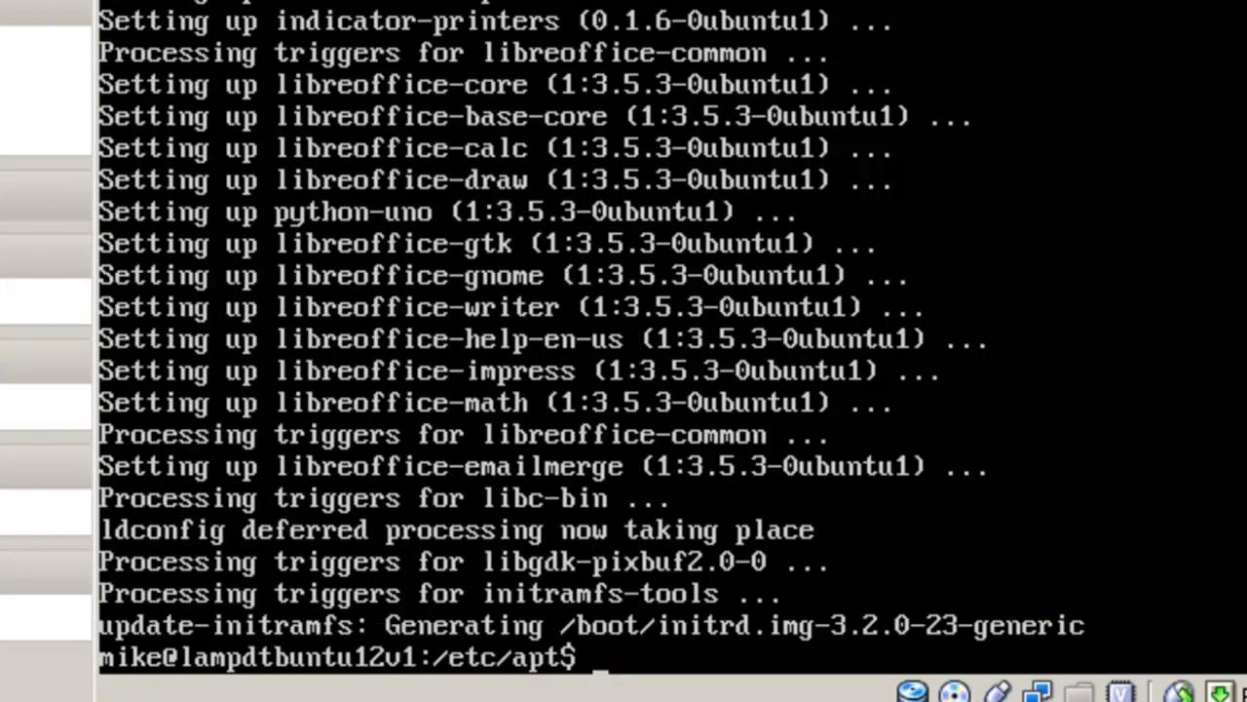
Step: Reboot the virtual machine with sudo reboot, authenticating with the account password, and log in to the graphical desktop with that password
text(Sudo)
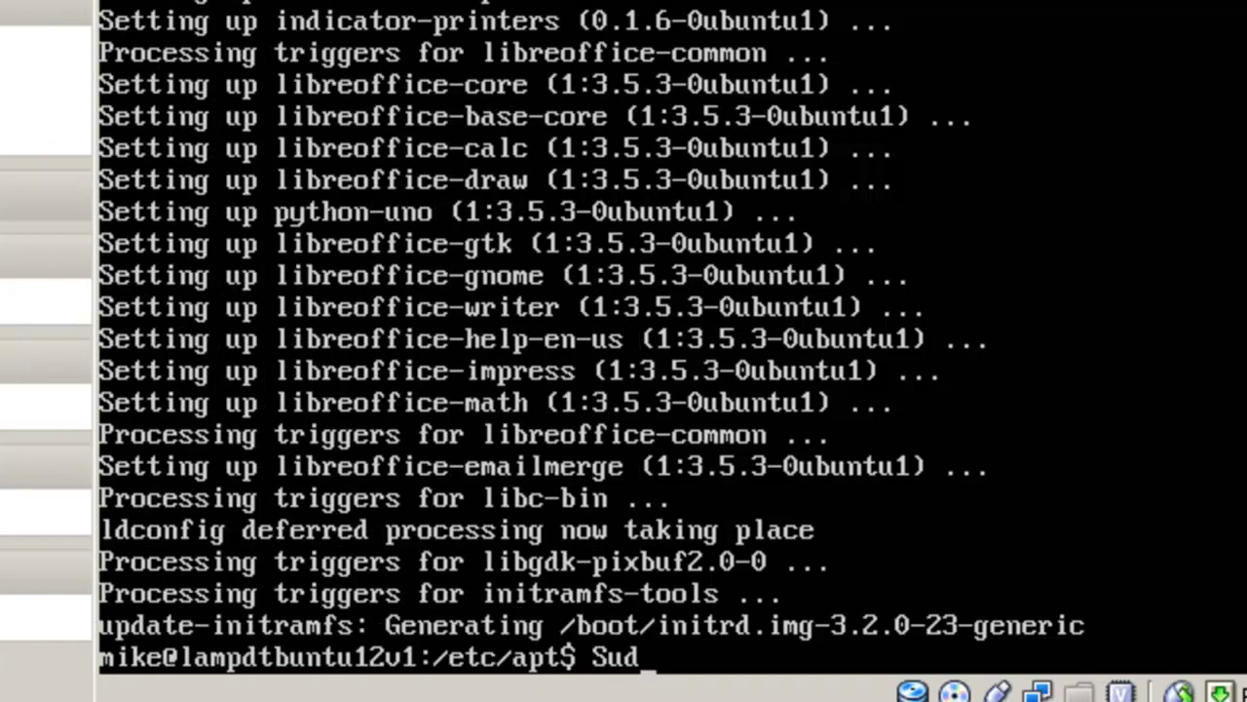
key(BackSpace)
key(BackSpace)
key(BackSpace)
key(BackSpace)
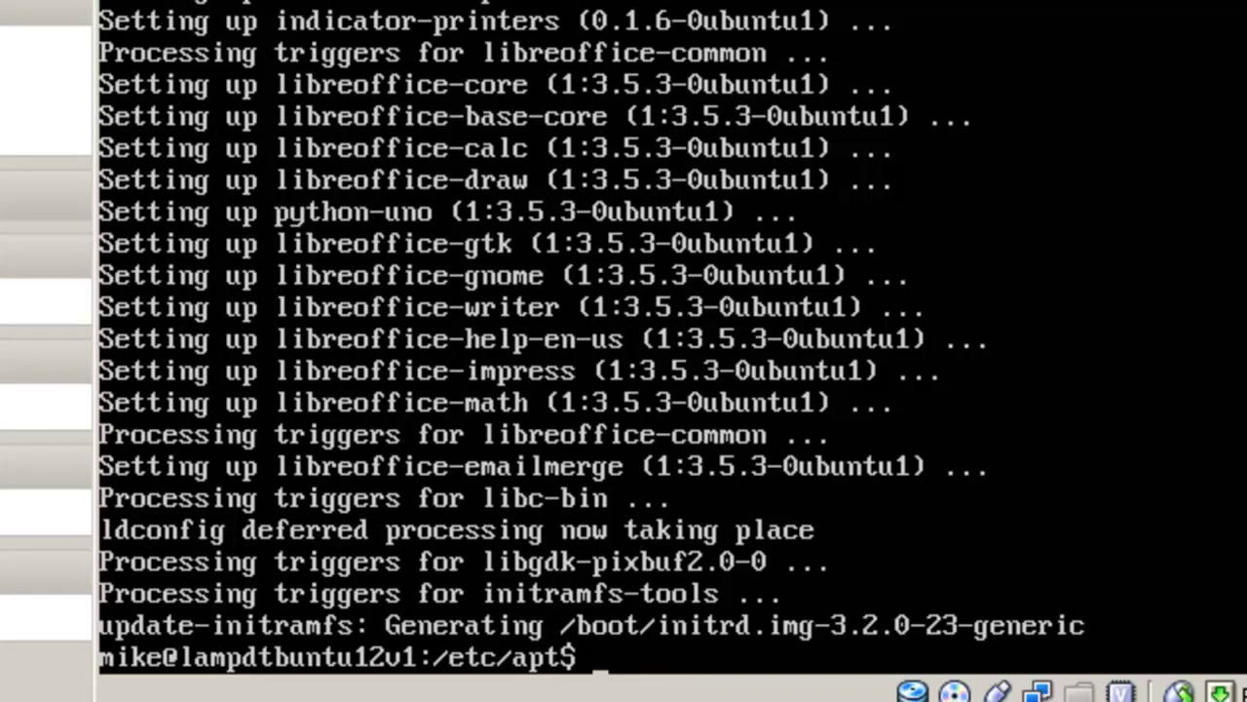
text(sudo reboot)
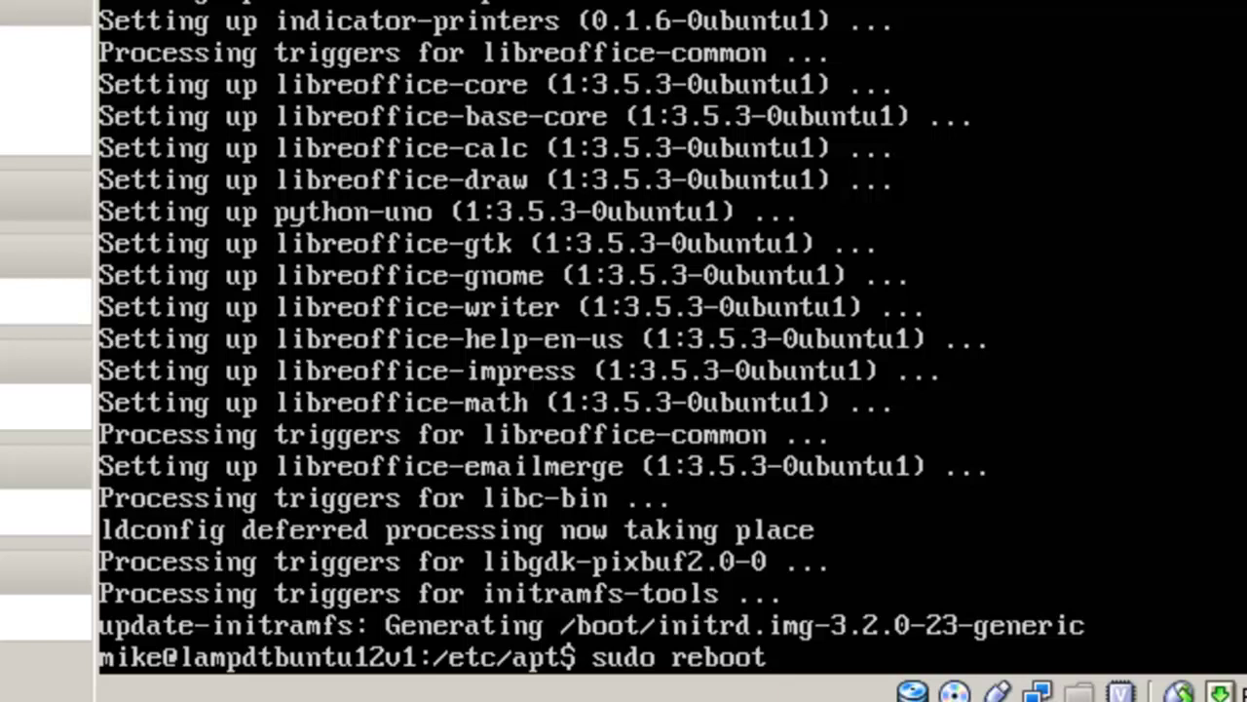
key(Return)
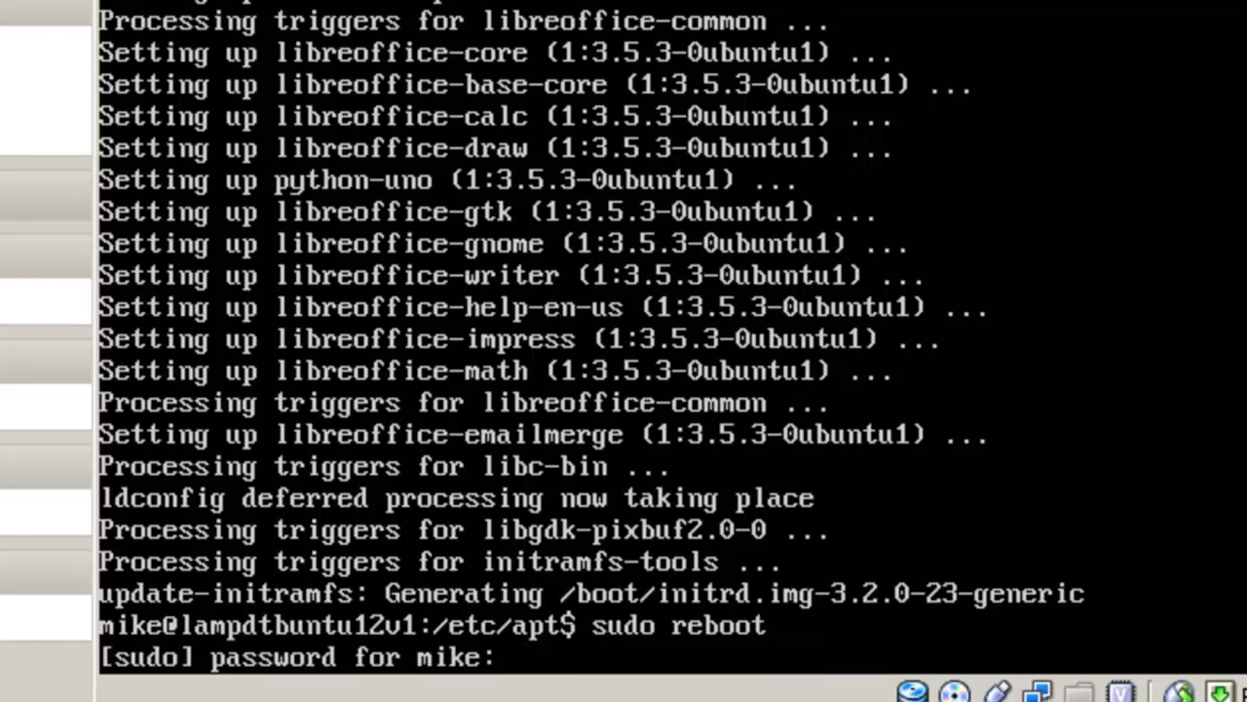
key(Return)
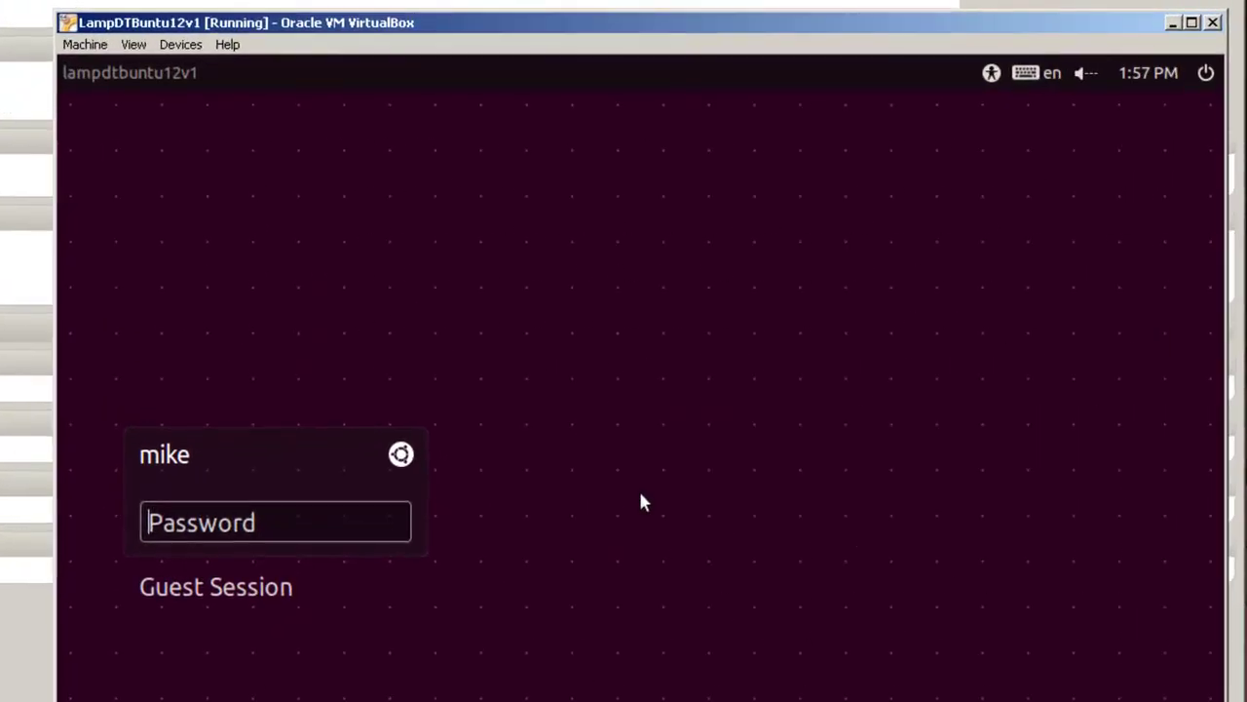
text(•)
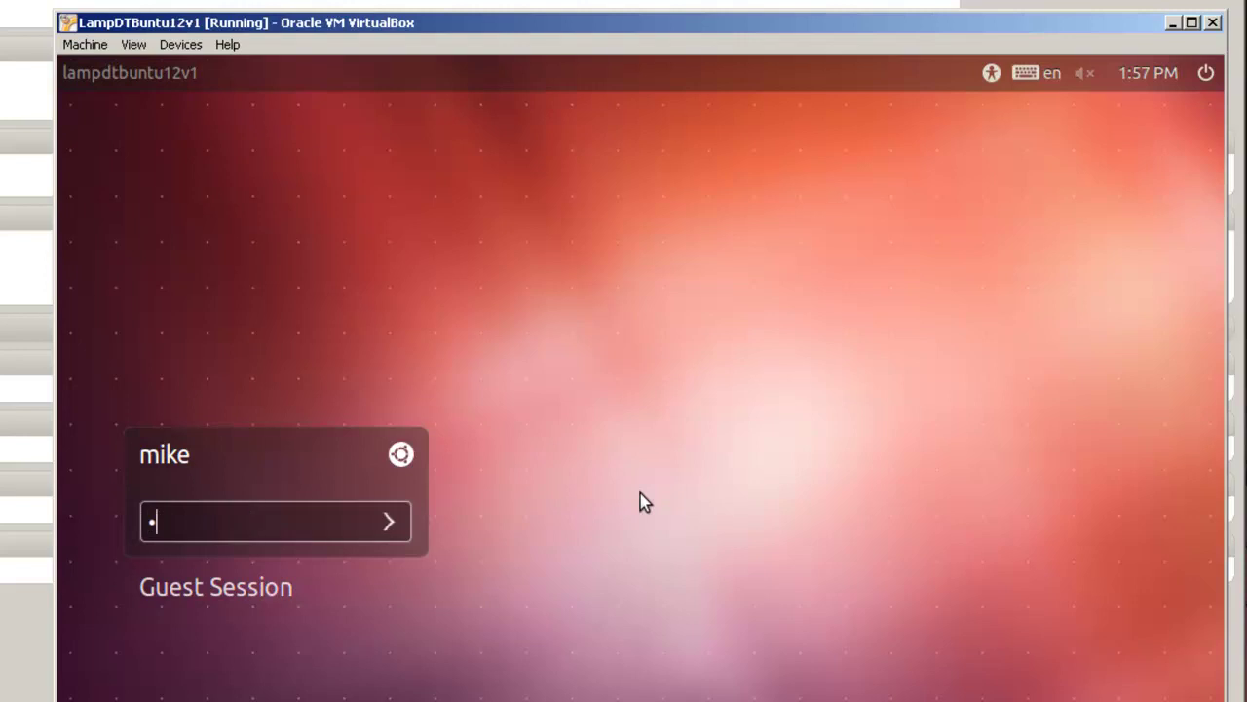
text(•••••)
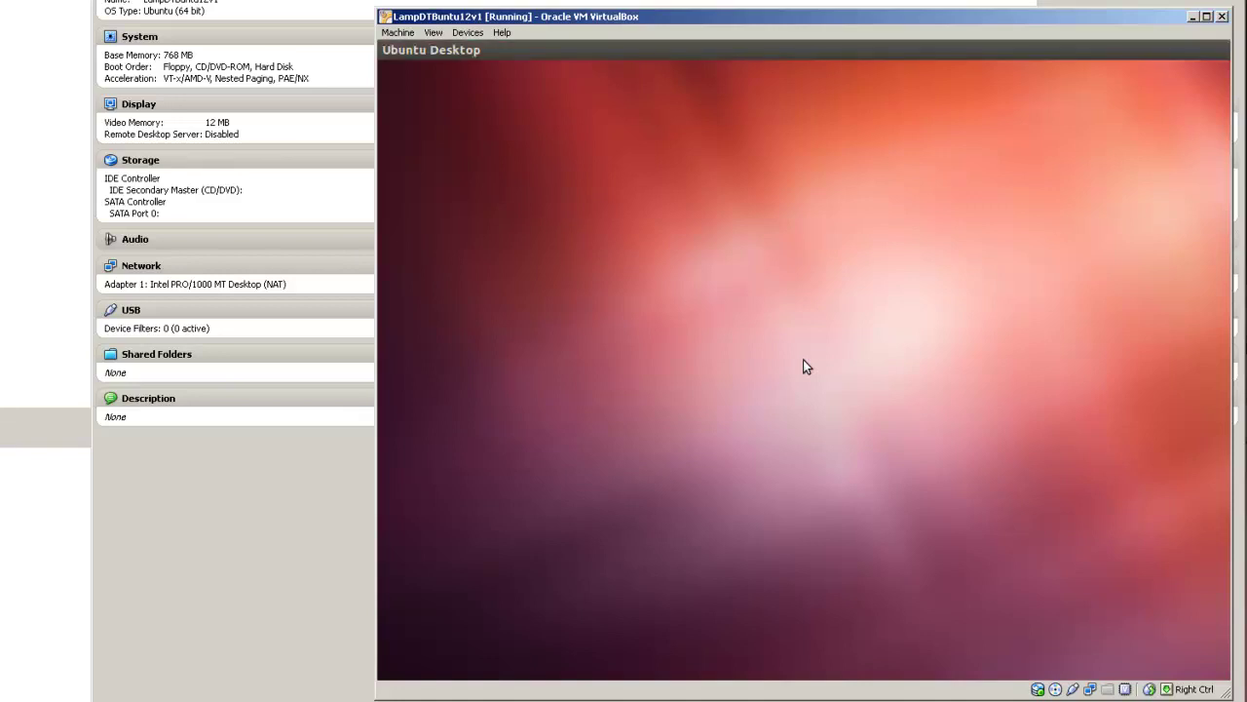
Step: Install the VirtualBox Guest Additions by running the software on their disc and authenticating with the account password
click(466, 34)
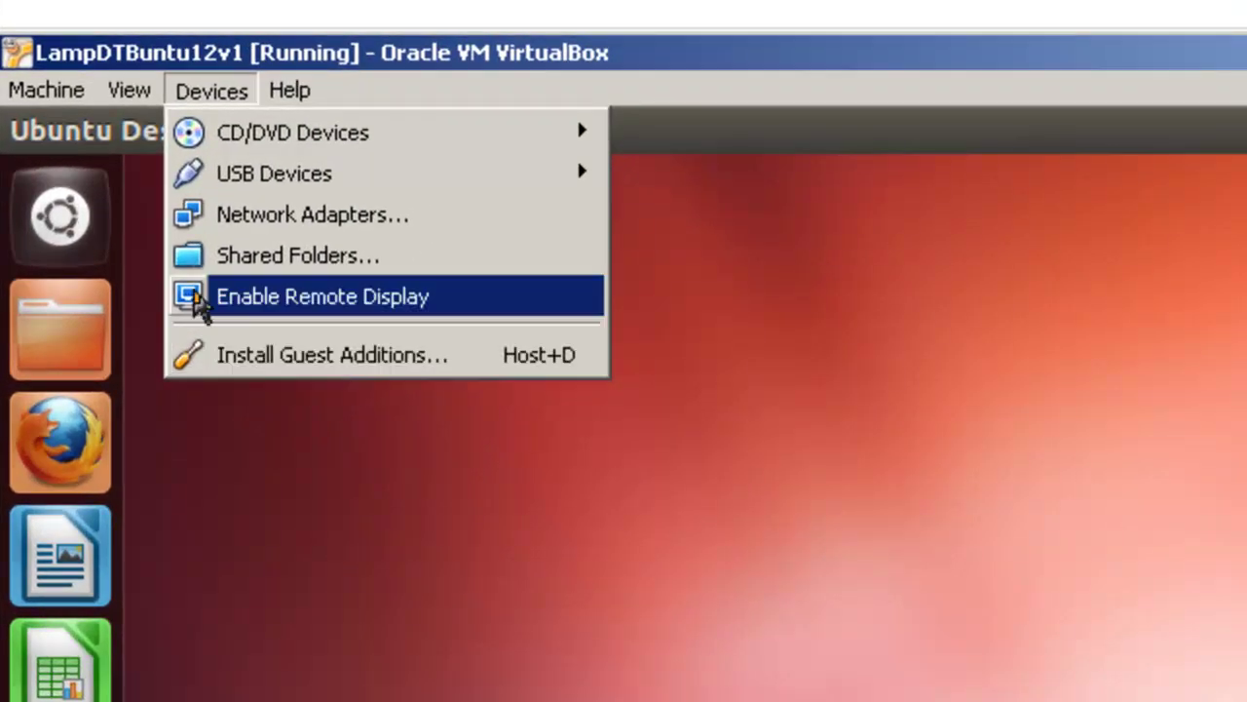
click(286, 358)
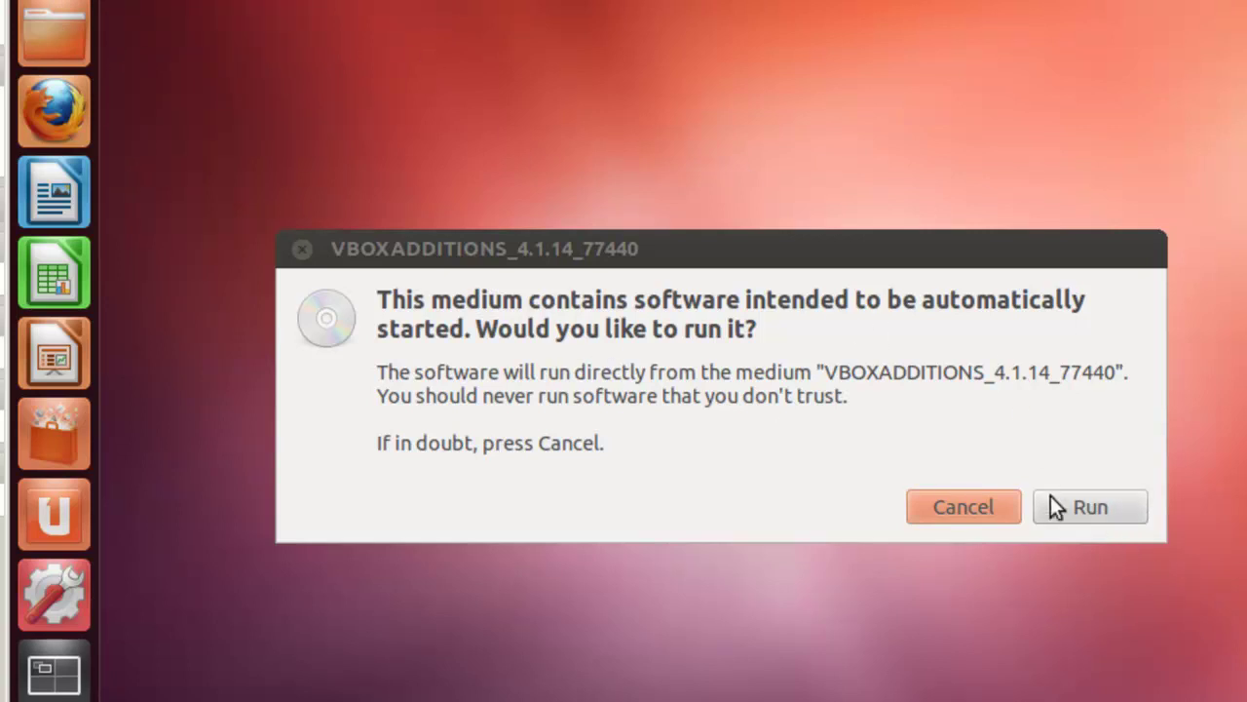
click(1087, 508)
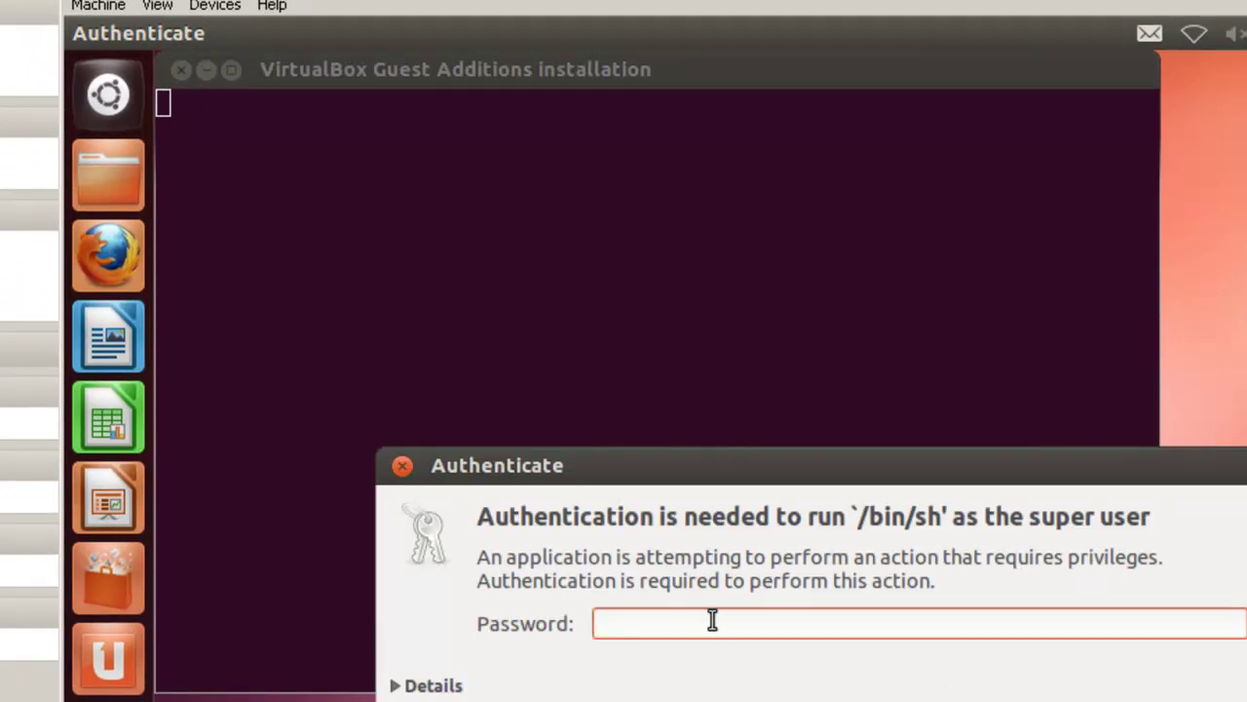
text(********)
key(Return)
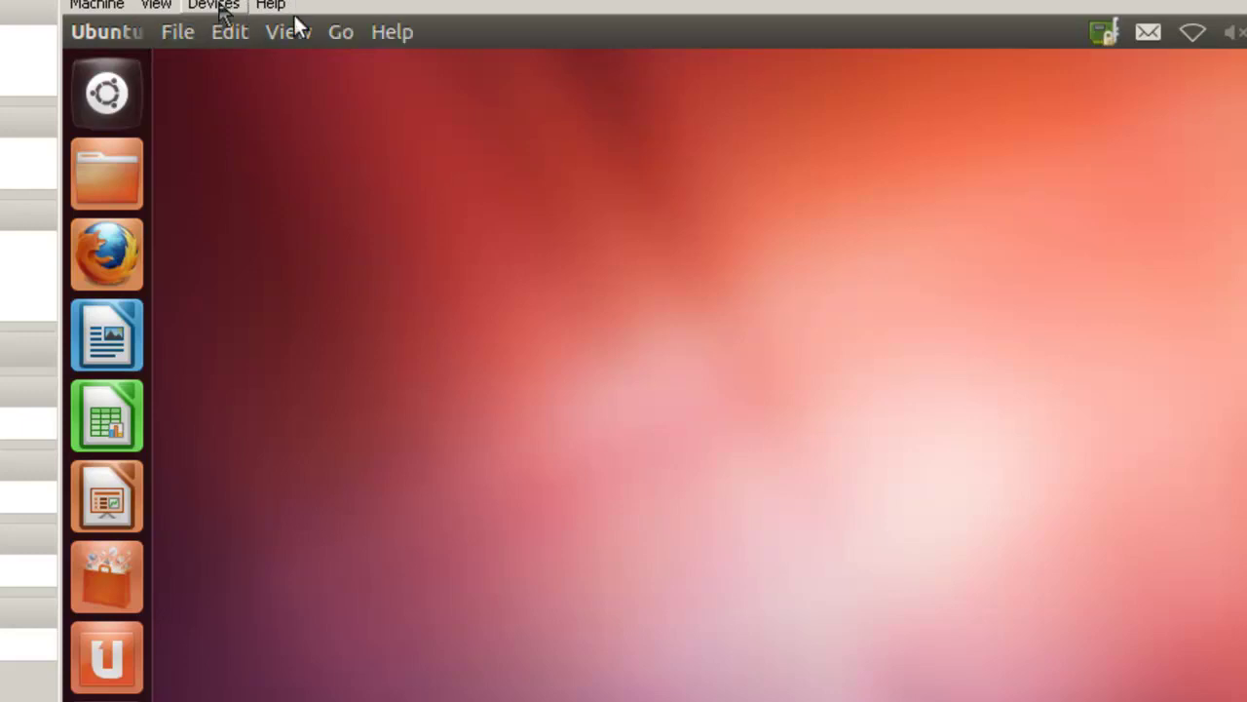
Step: Remove the Guest Additions disc from the machine's virtual CD/DVD drive, forcing the unmount
click(217, 6)
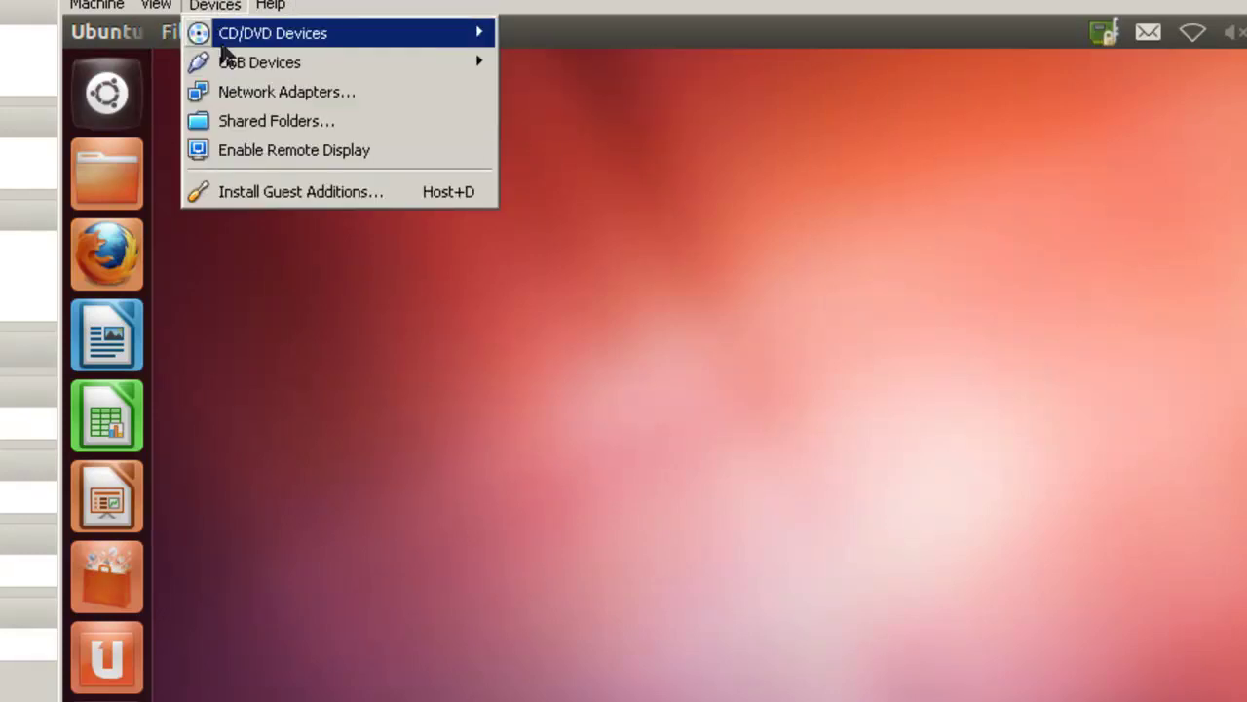
mouse_move(222, 47)
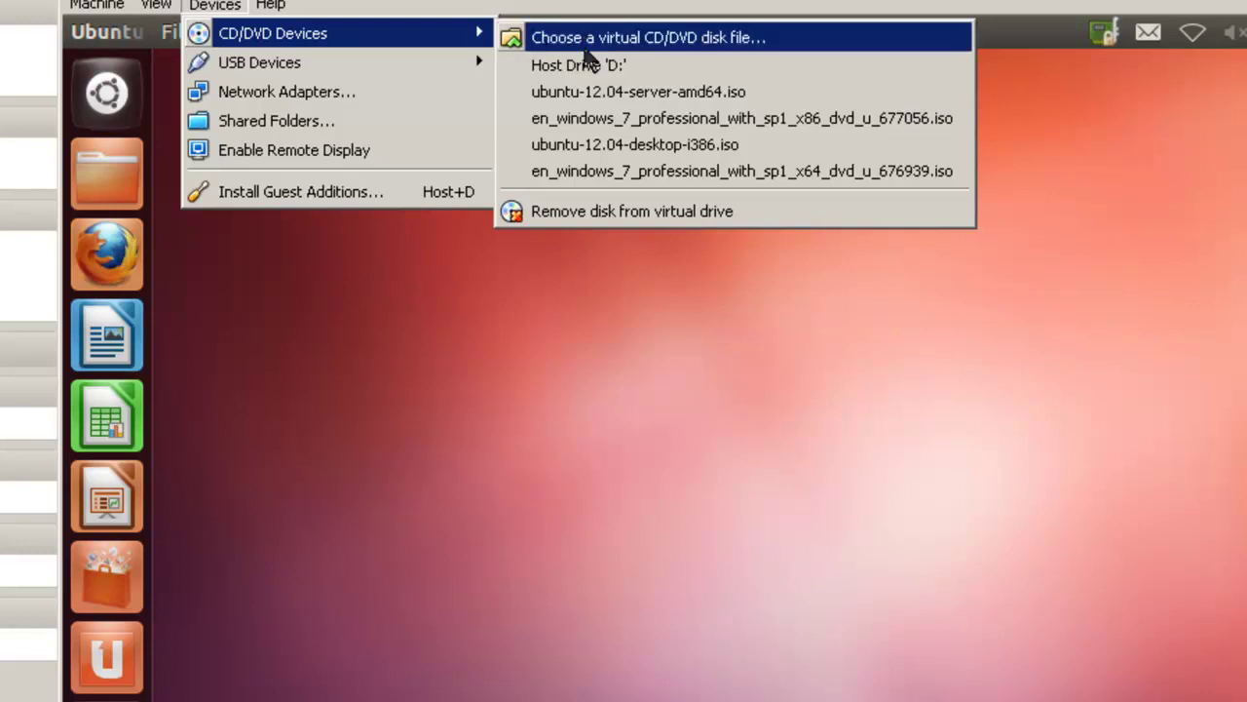
click(642, 211)
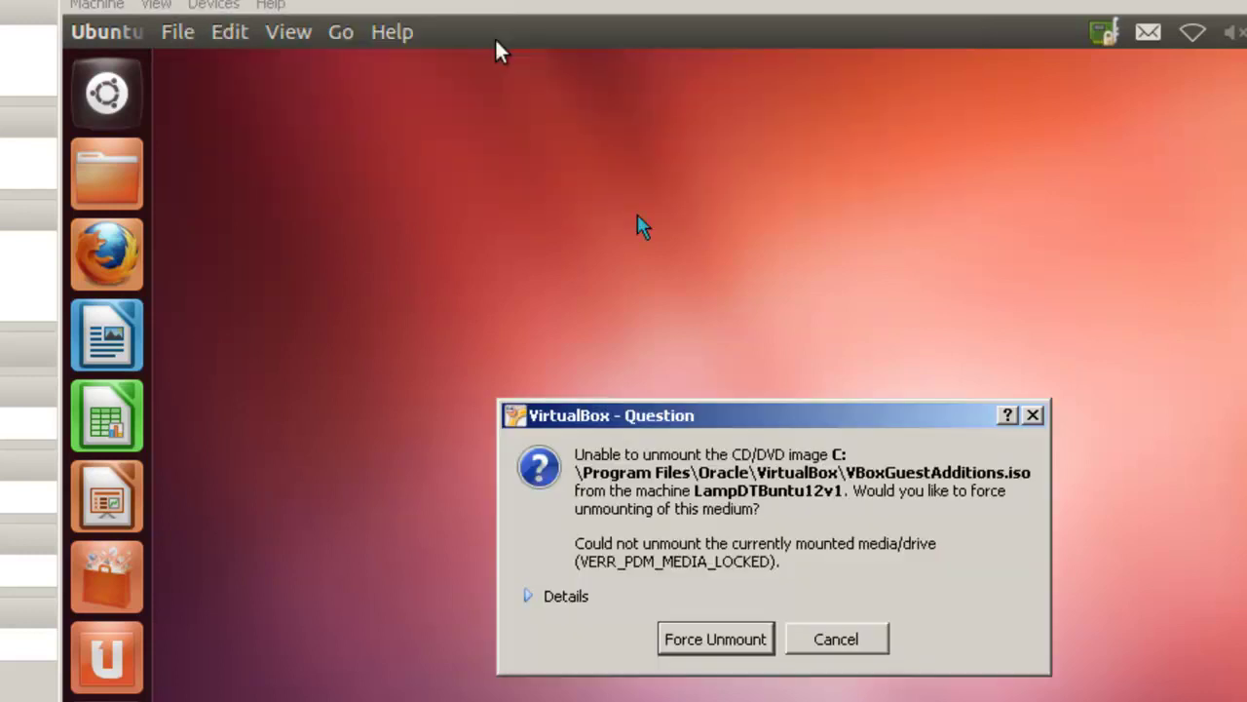
click(746, 644)
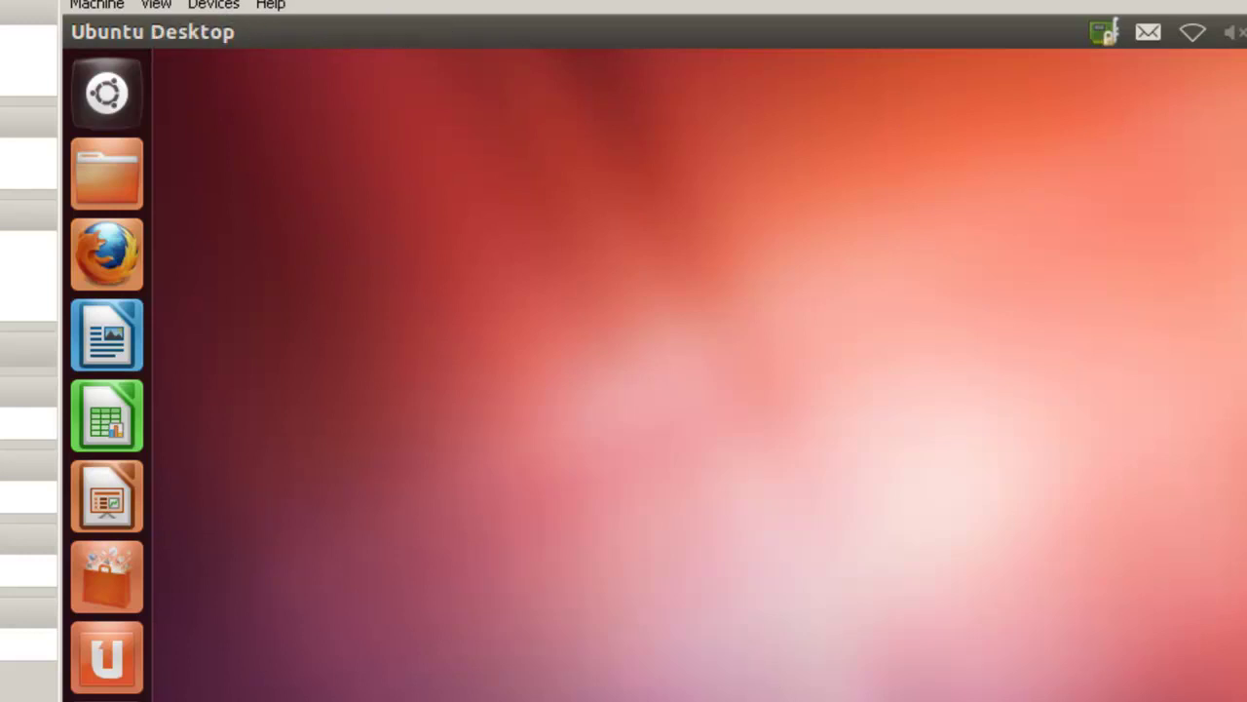
Step: Restart the virtual machine from the Ubuntu desktop session and log back in with the account password
click(1245, 32)
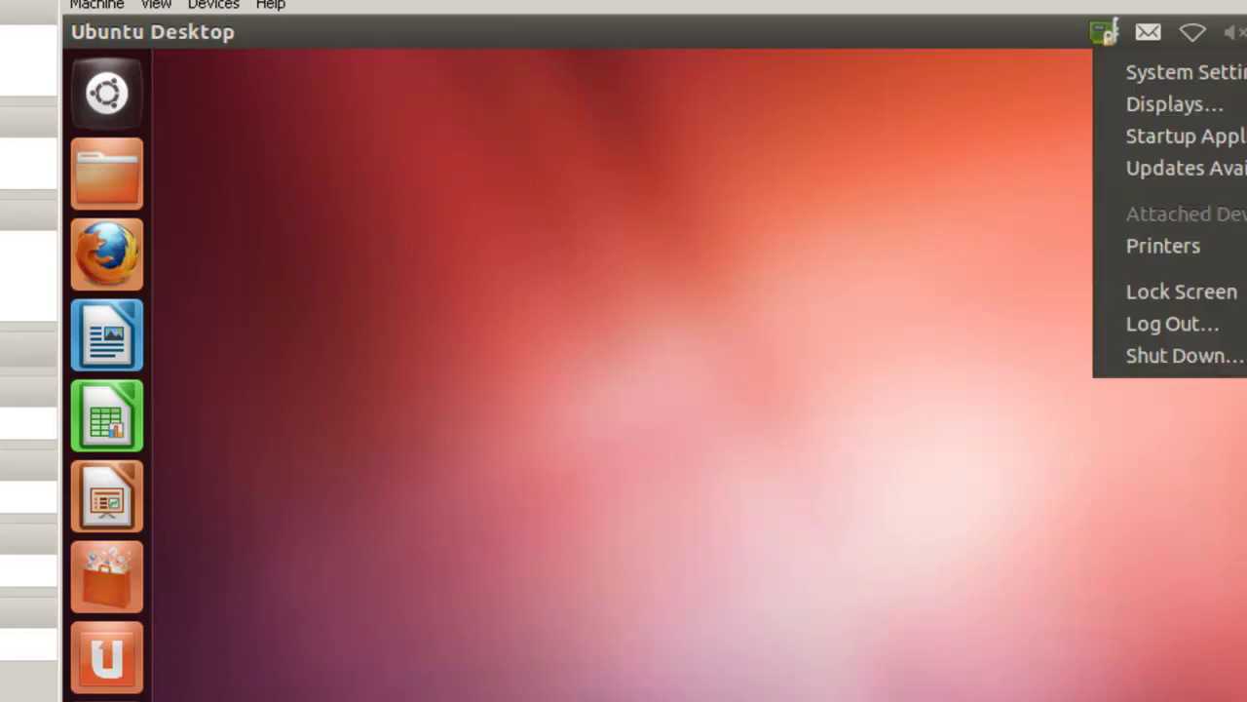
click(1207, 358)
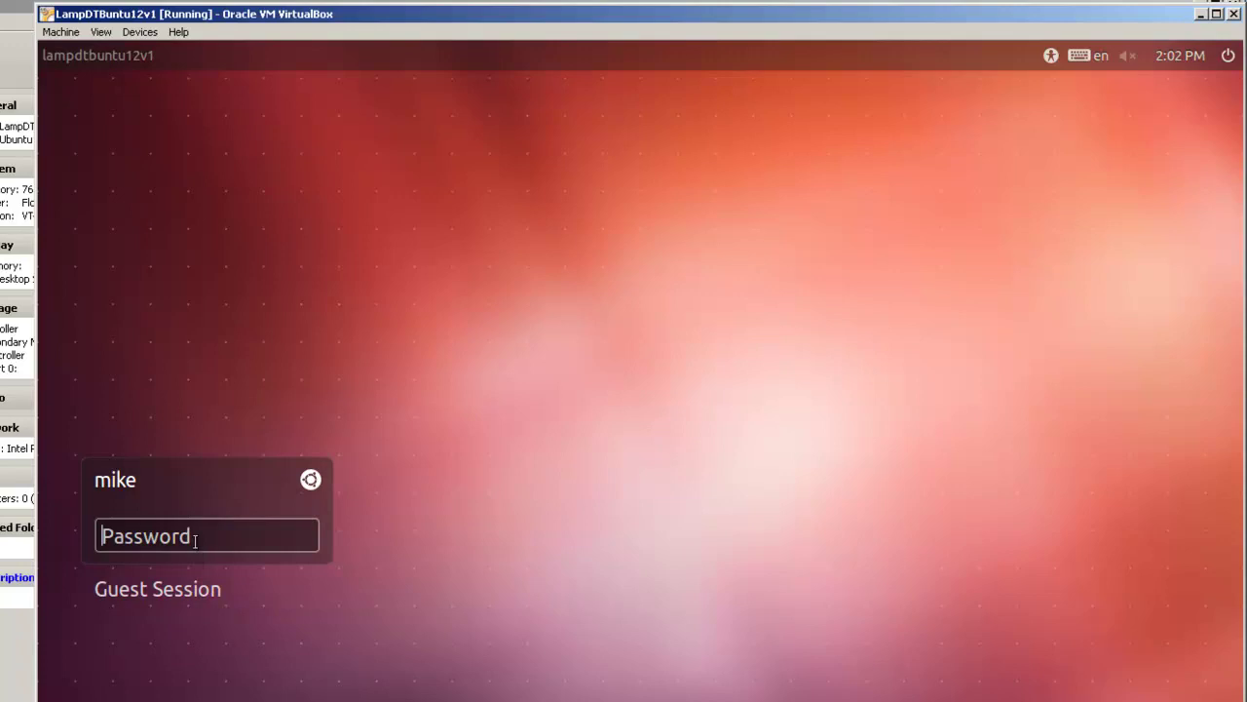
text(••••••••)
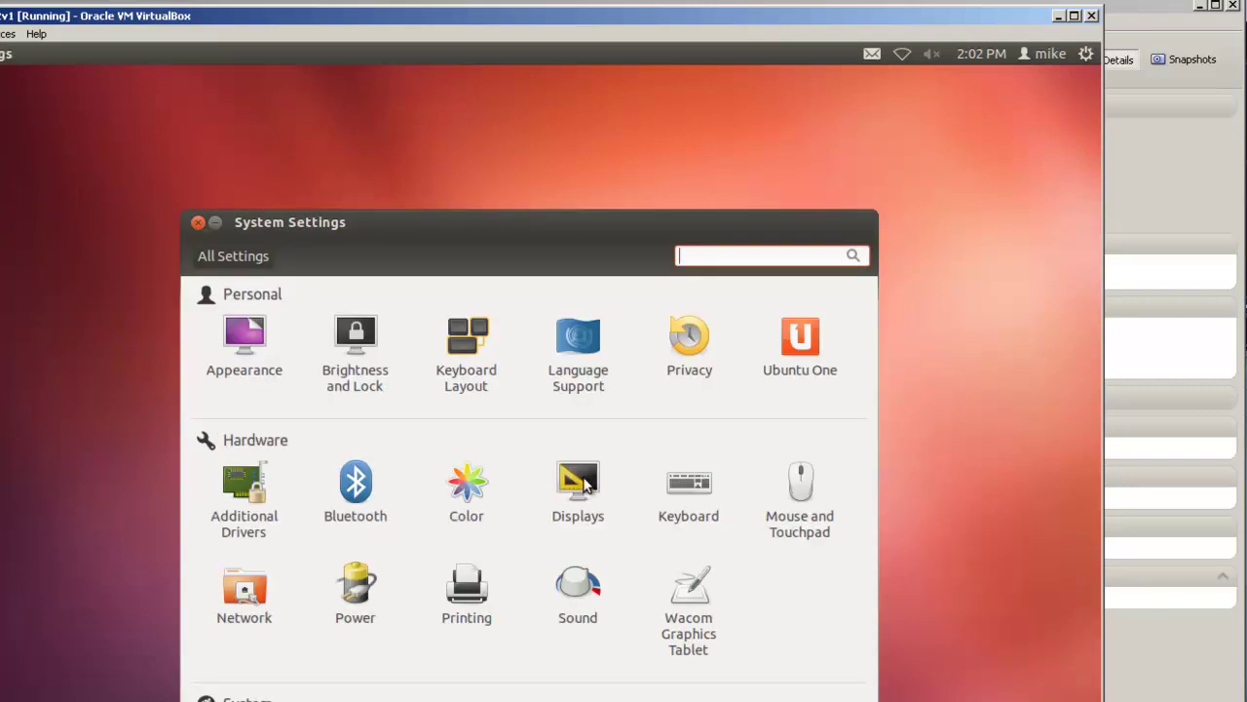
Step: Apply the 1280 x 960 (4:3) resolution in the Displays settings, keep the configuration, and close the settings window
click(585, 484)
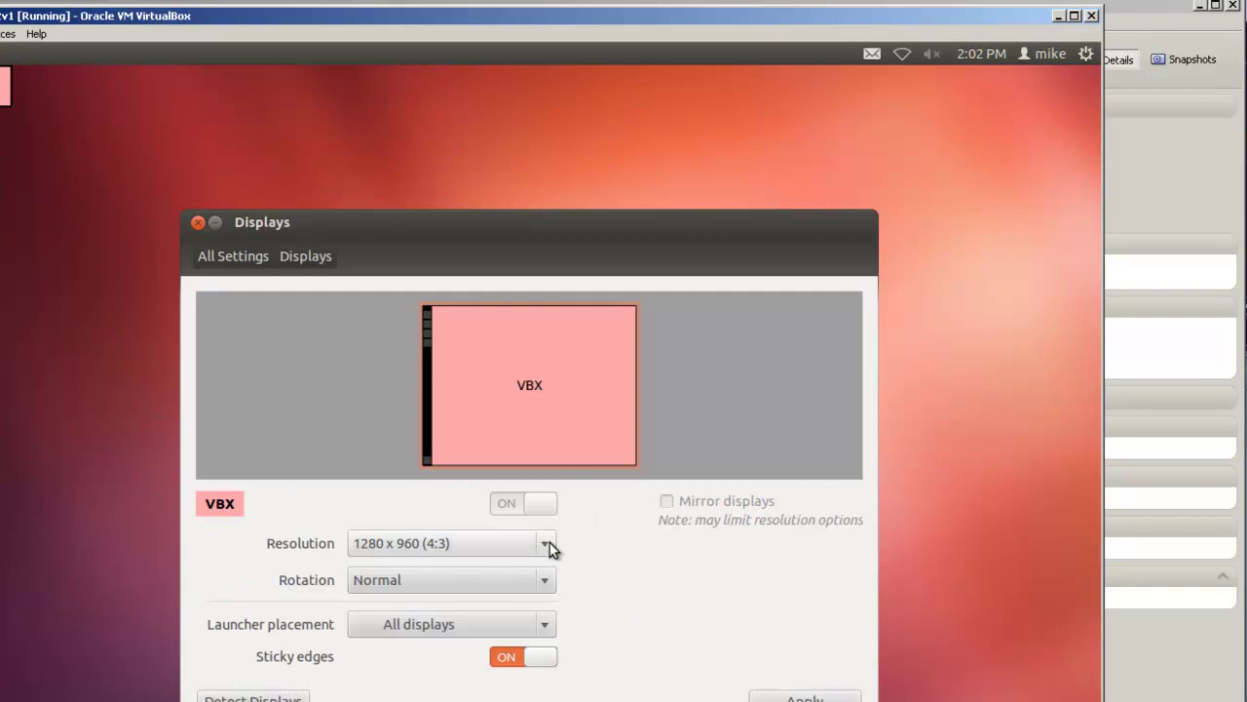
click(550, 542)
click(382, 541)
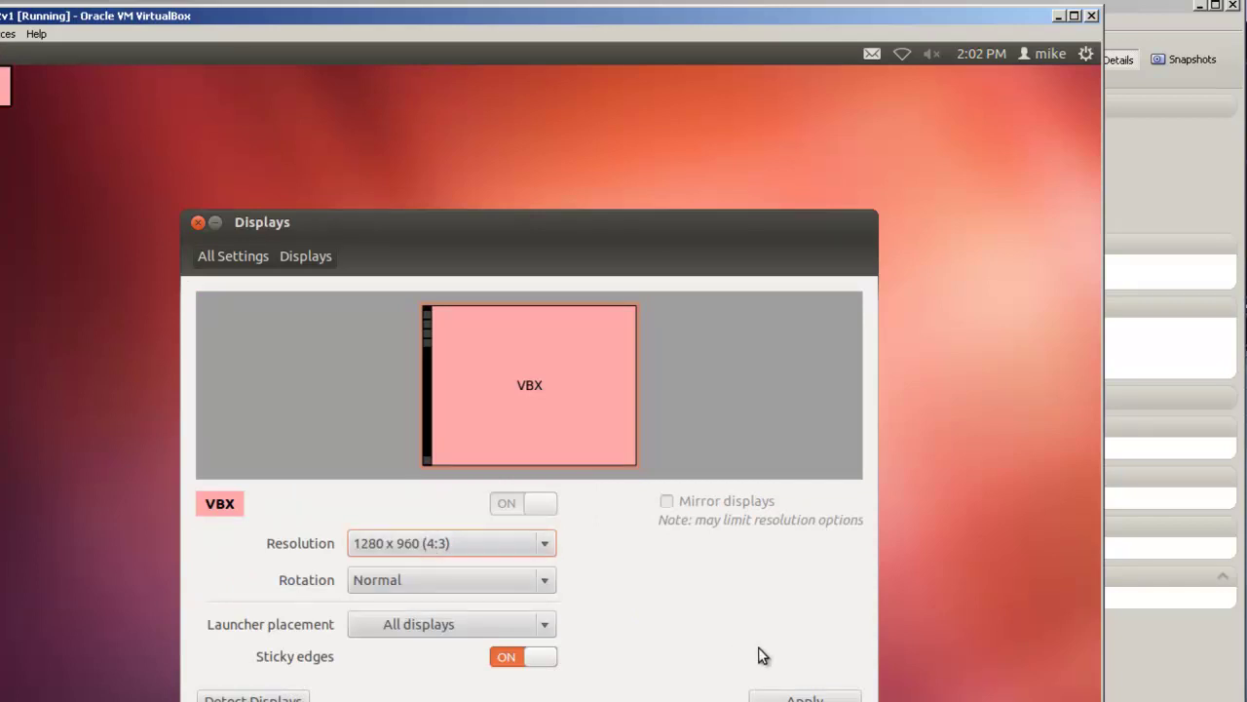
click(805, 697)
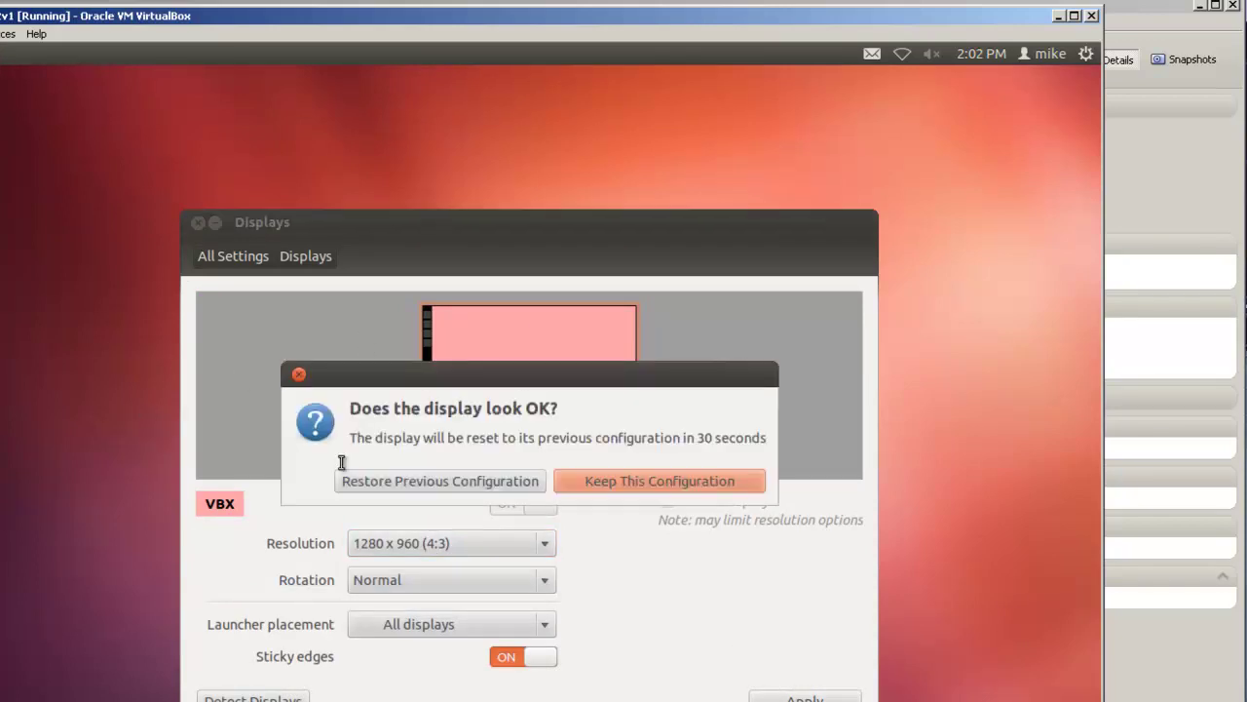
click(665, 481)
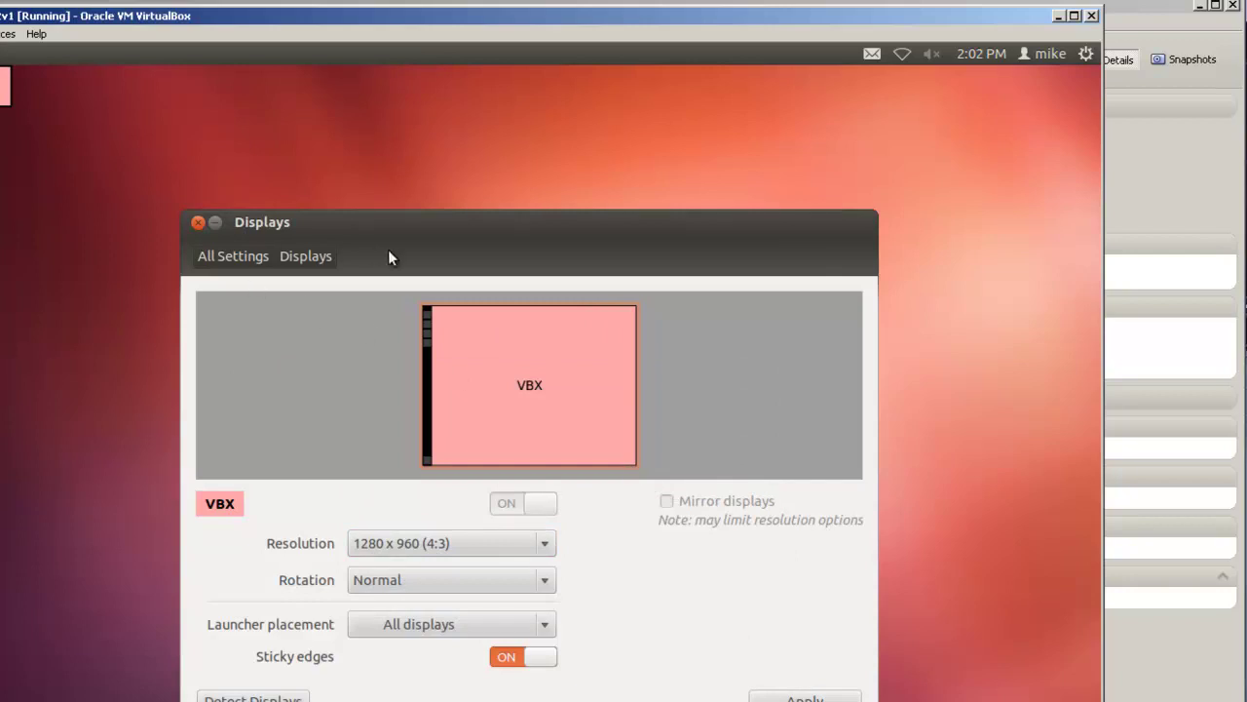
click(197, 221)
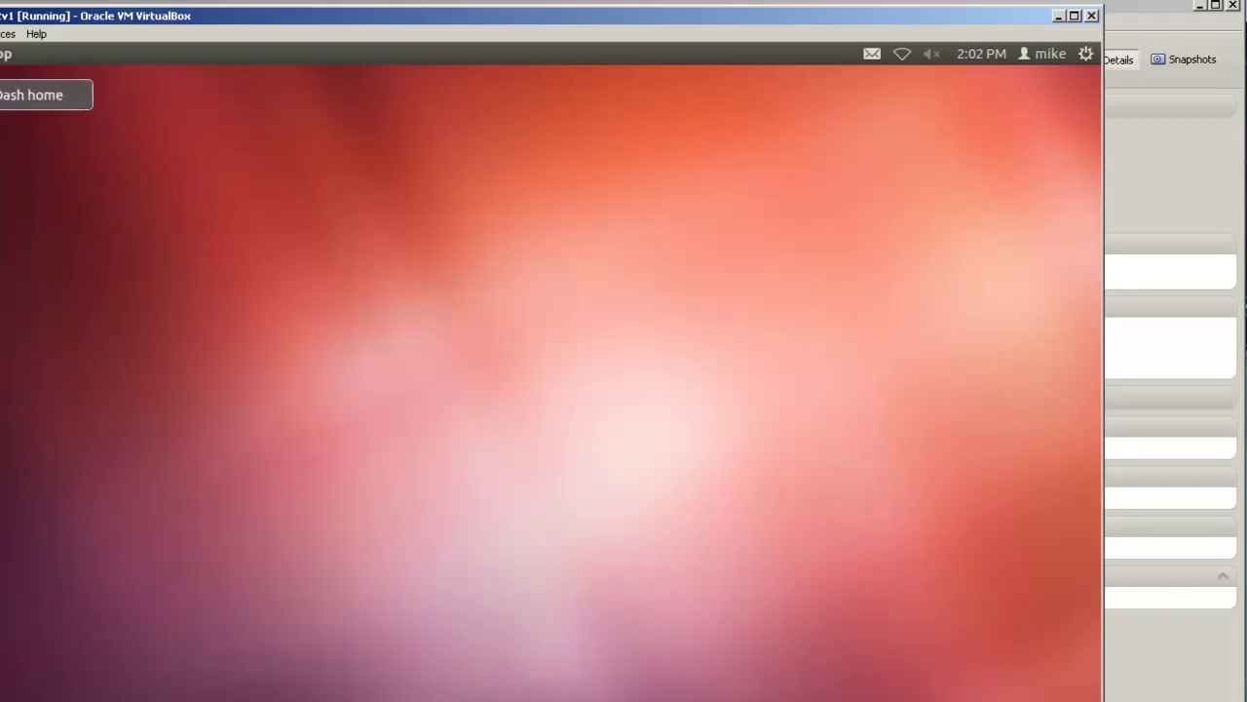
Step: Search the Dash for "update" and open Update Manager
click(0, 95)
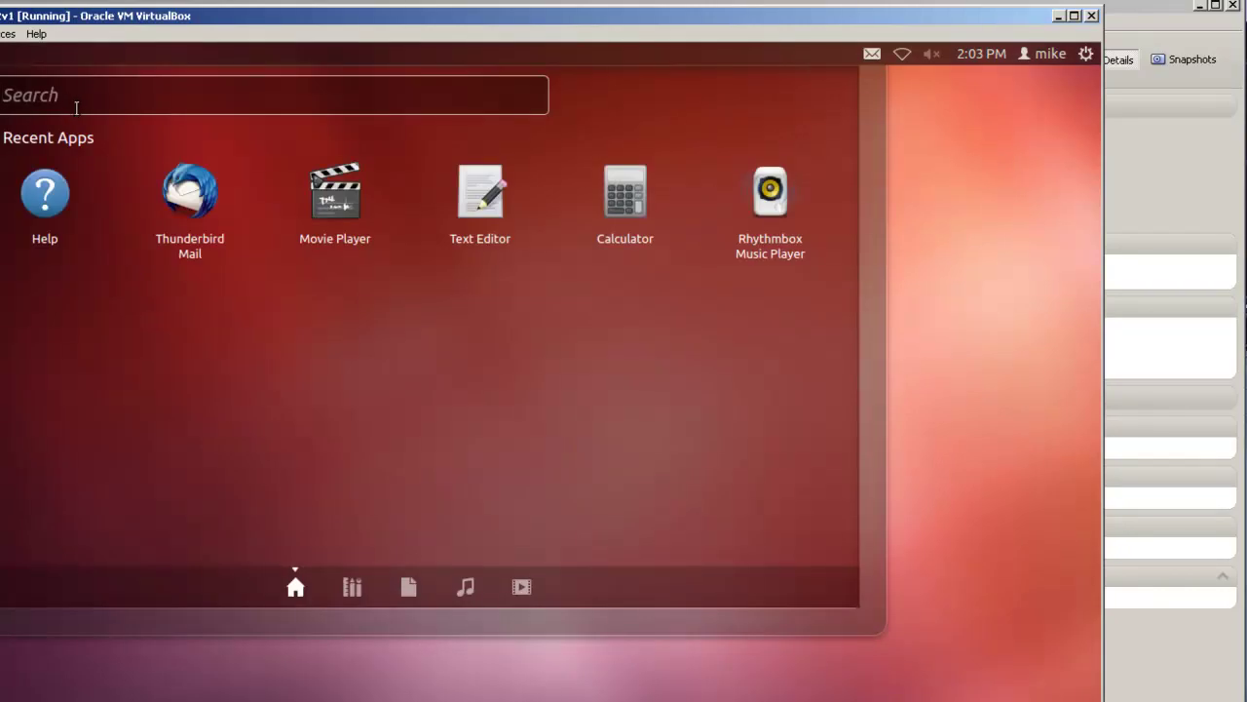
text(upf)
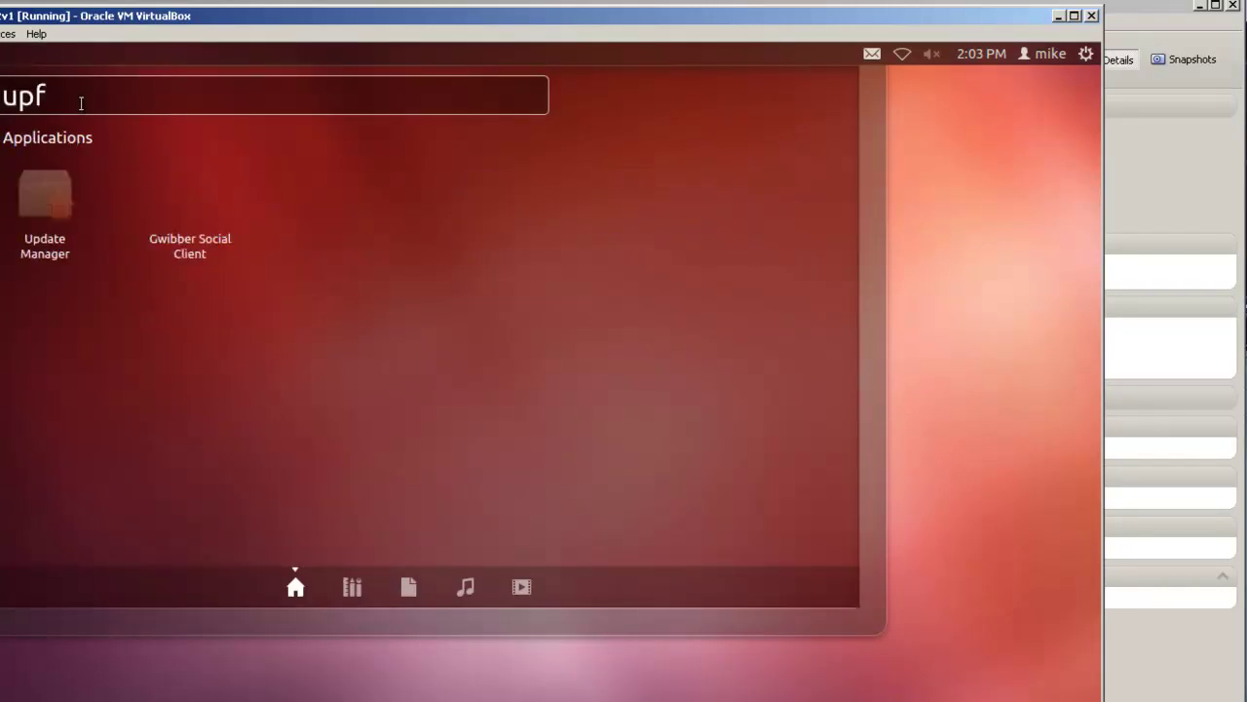
key(BackSpace)
text(date)
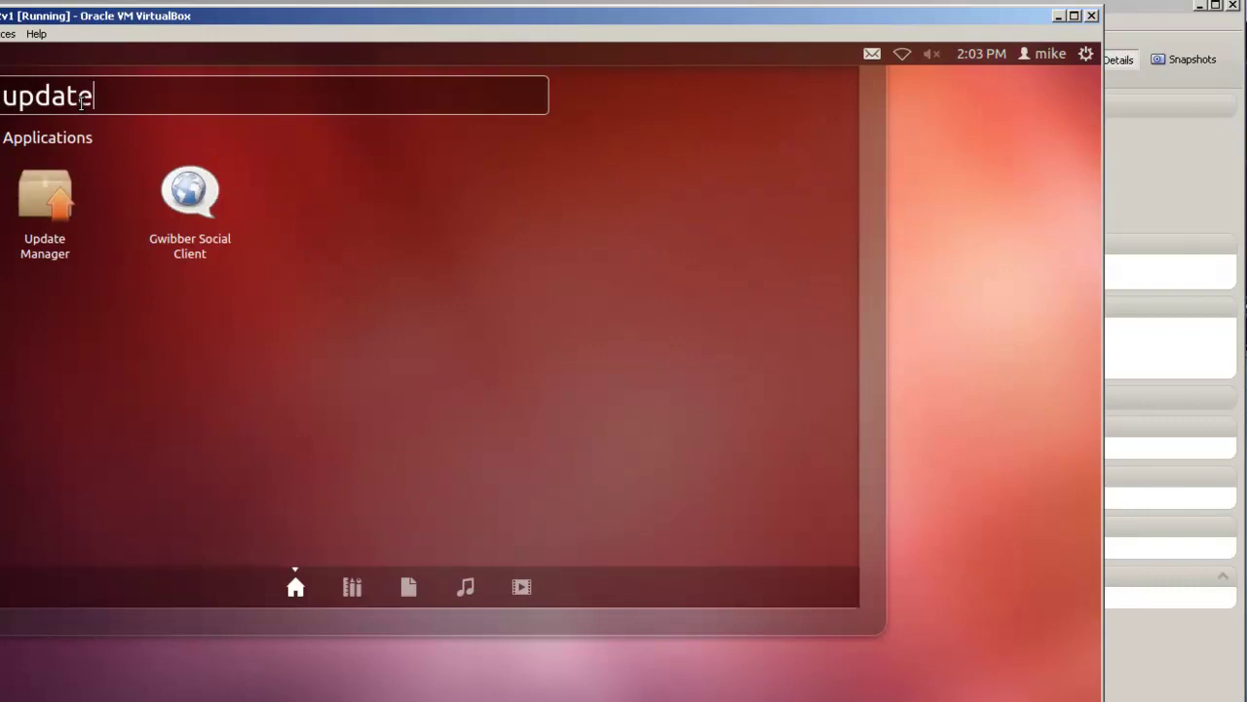
click(42, 194)
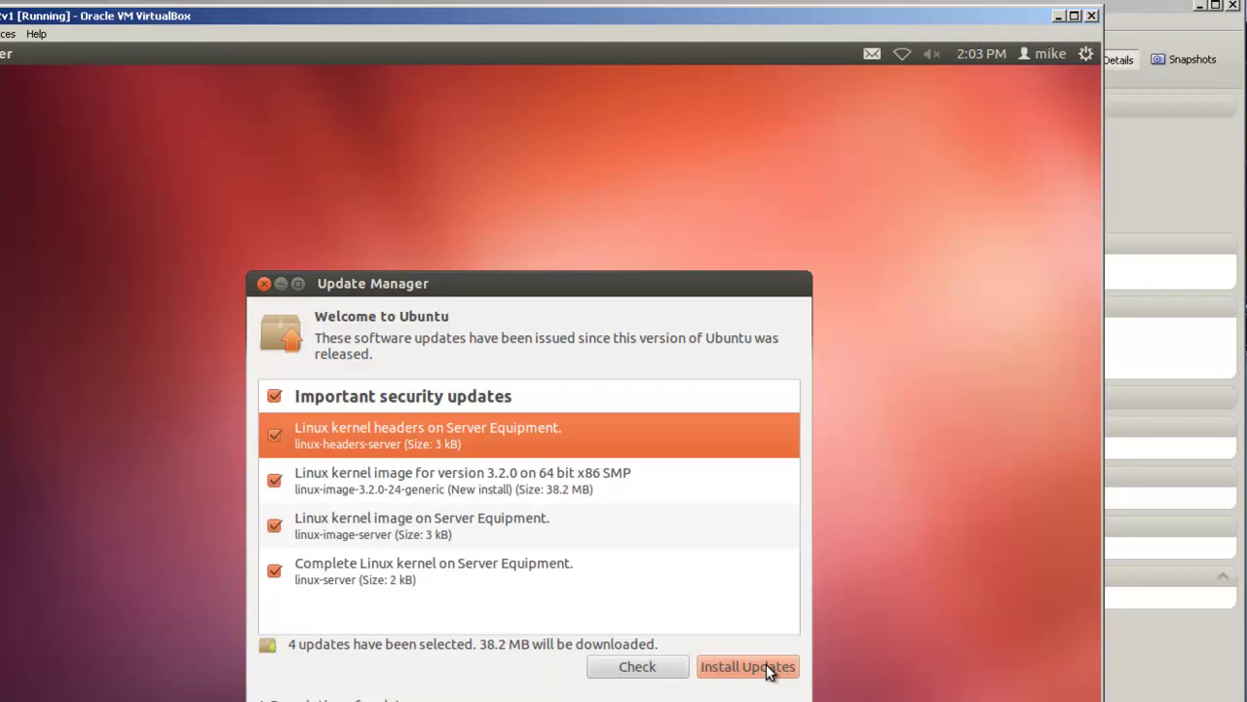
Step: Check for new updates and install all the selected security updates, authenticating with the account password
click(629, 670)
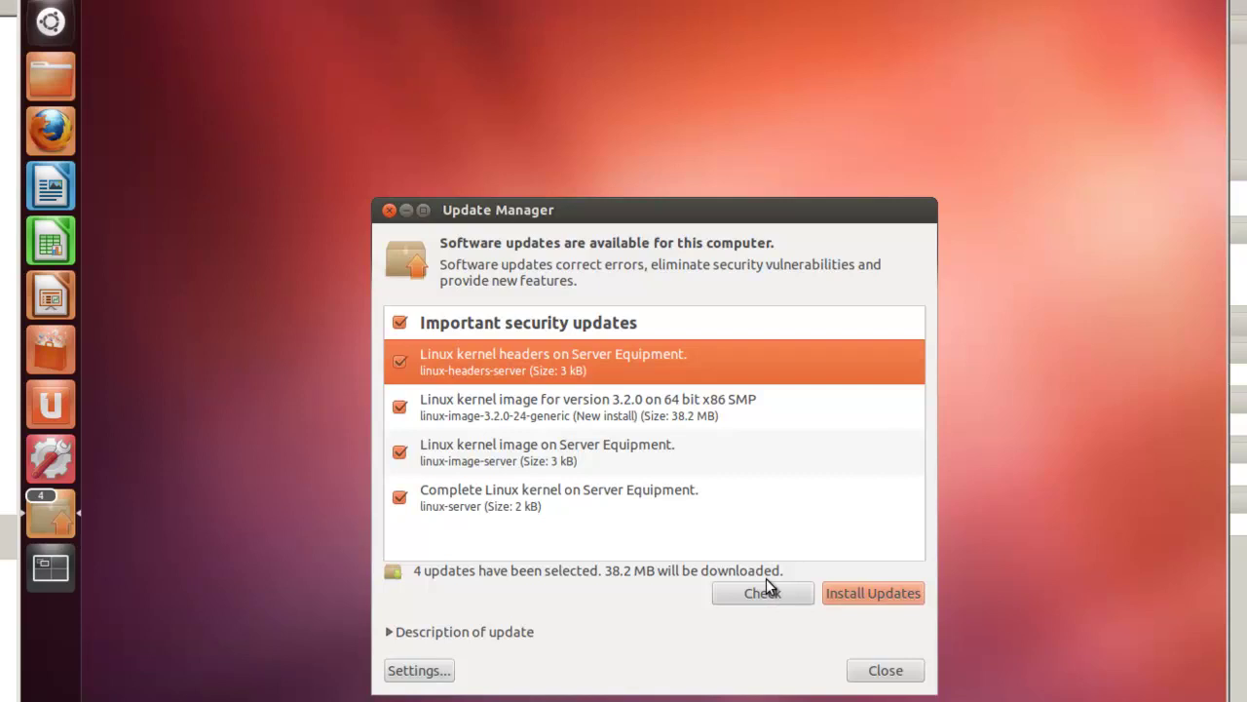
click(872, 597)
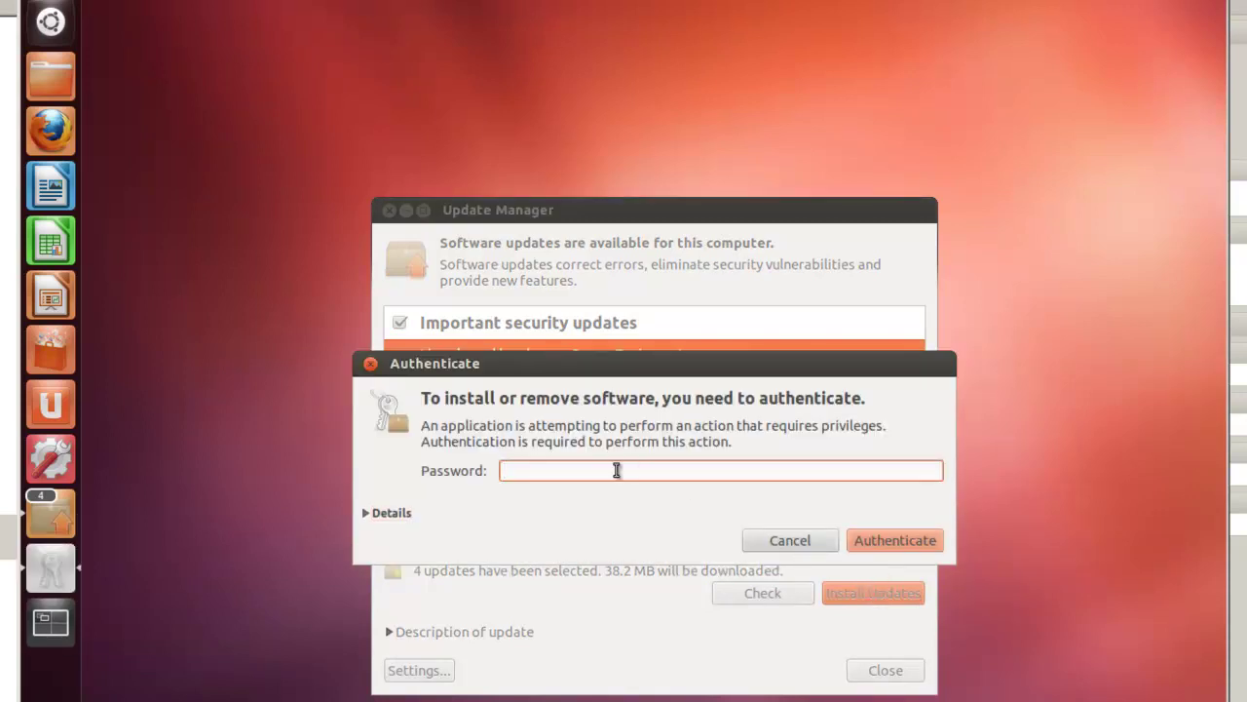
text(••••••••)
click(889, 542)
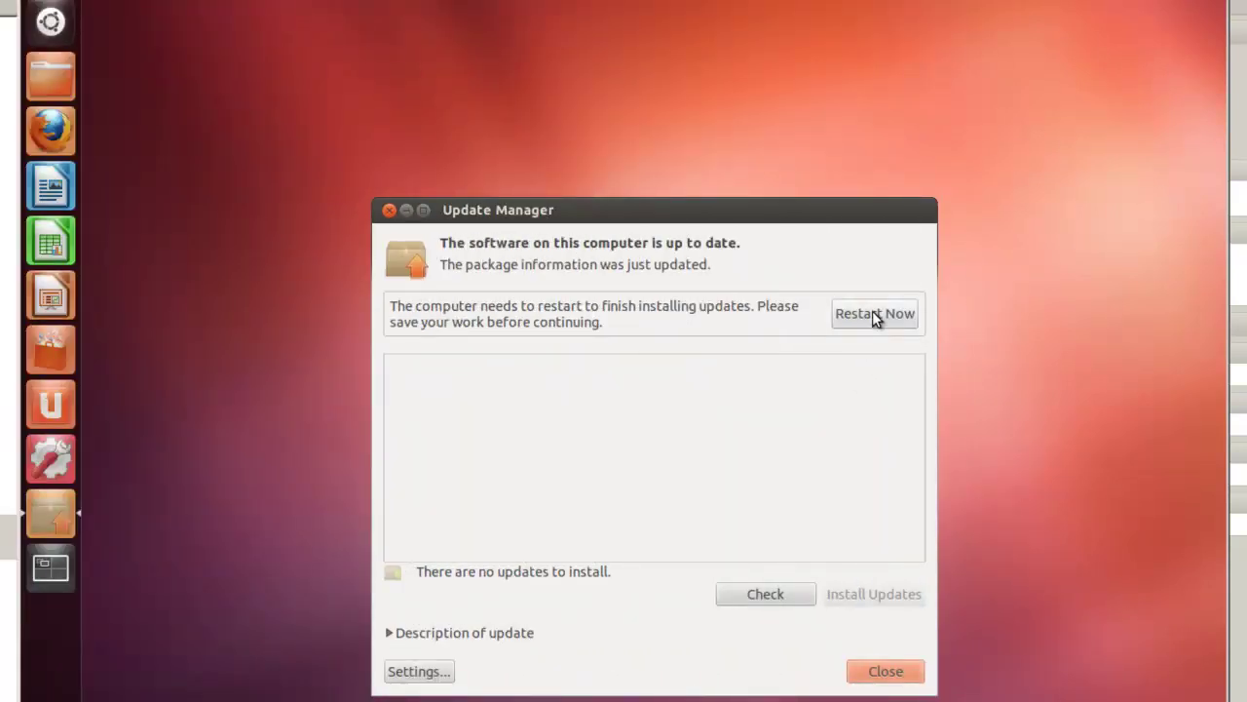
Step: Restart the computer to finish installing the updates and log back in with the account password
click(872, 311)
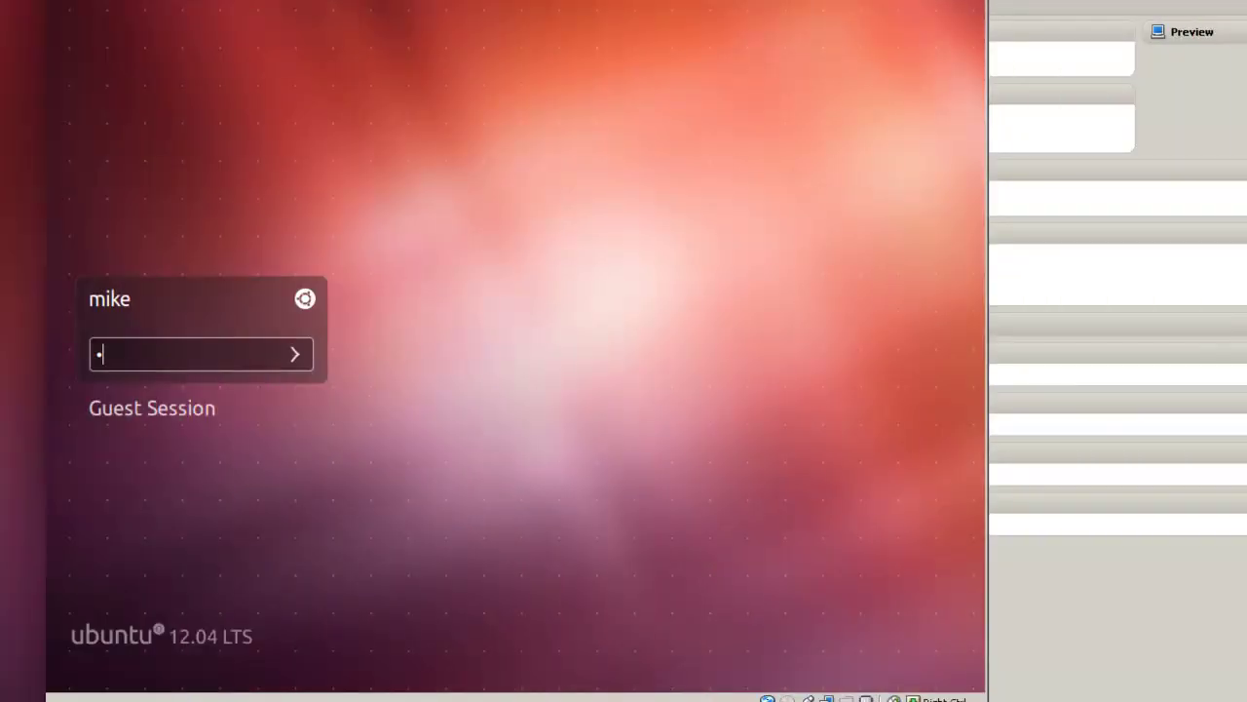
text(********)
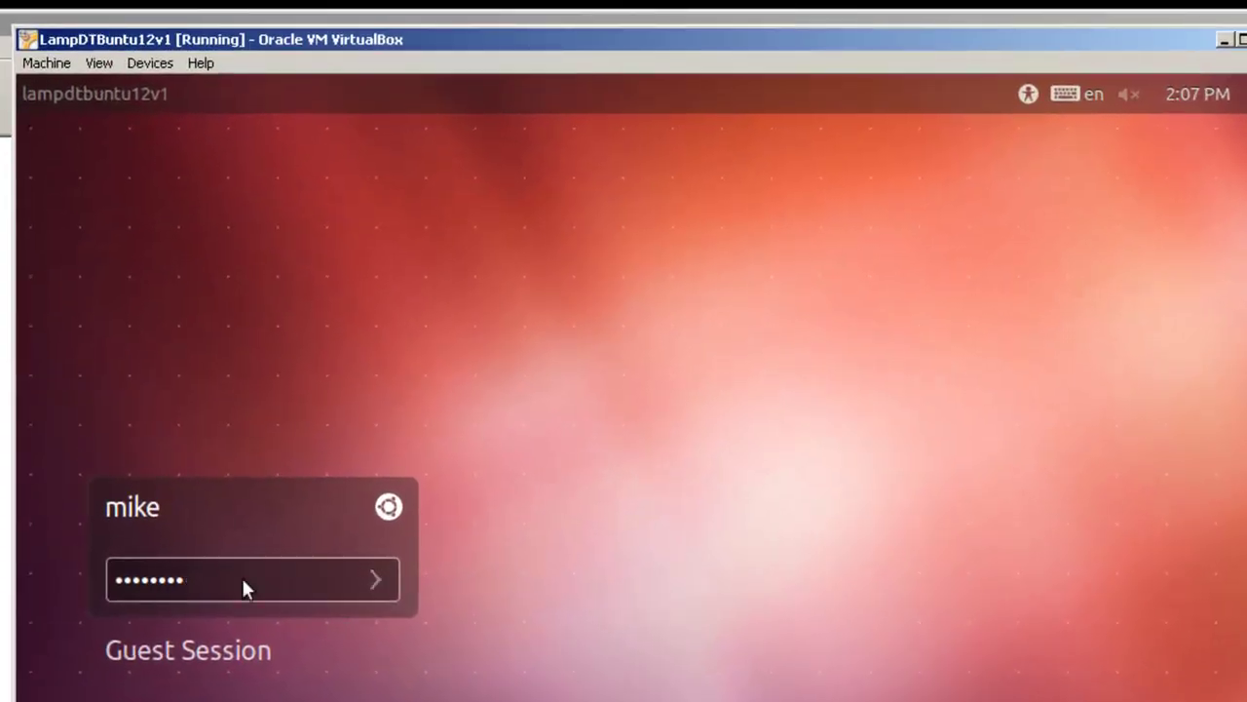
key(Return)
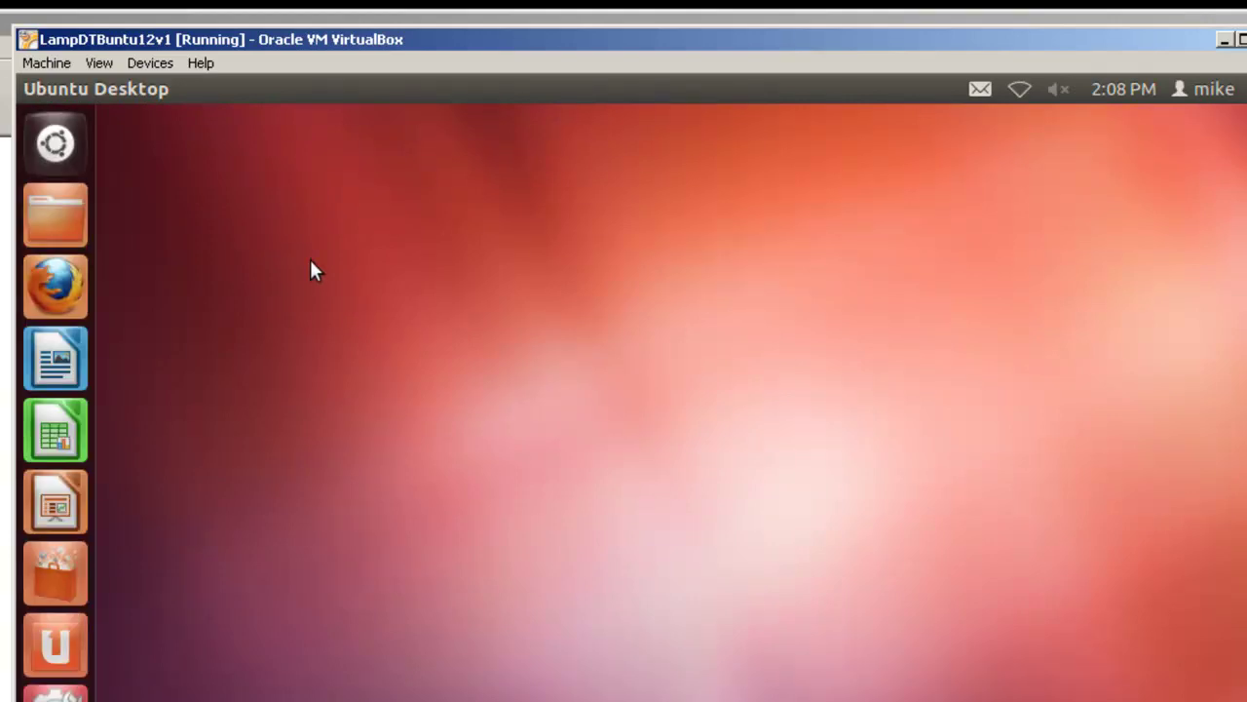
Step: Open Firefox and load localhost in place of the start page address
click(47, 285)
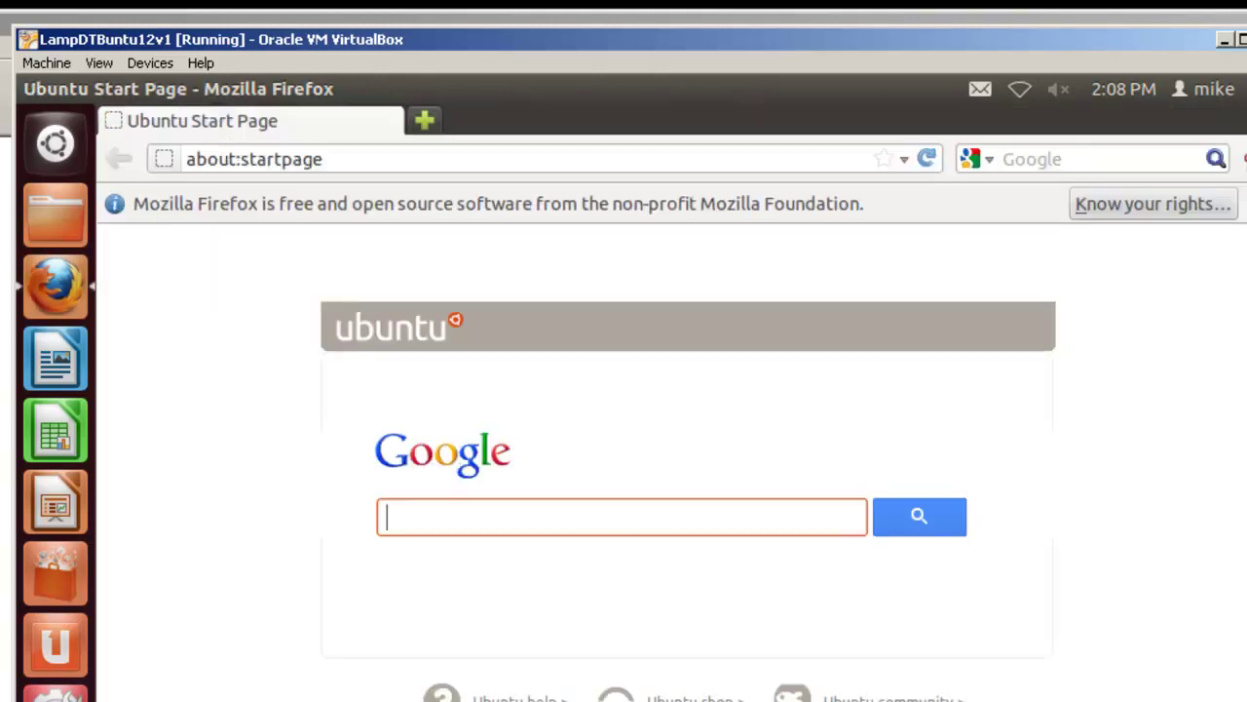
click(334, 158)
key(BackSpace)
key(BackSpace)
key(BackSpace)
key(BackSpace)
key(BackSpace)
key(BackSpace)
key(BackSpace)
key(BackSpace)
key(BackSpace)
key(BackSpace)
key(BackSpace)
key(BackSpace)
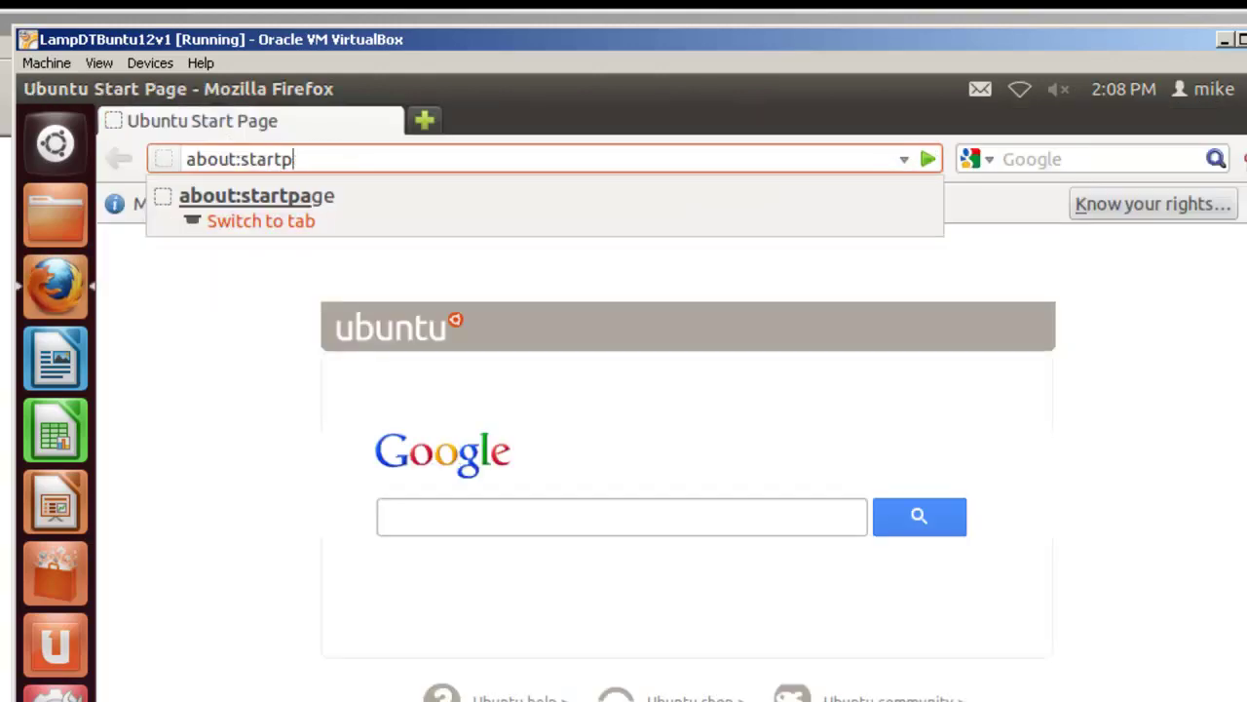
key(BackSpace)
key(BackSpace)
key(BackSpace)
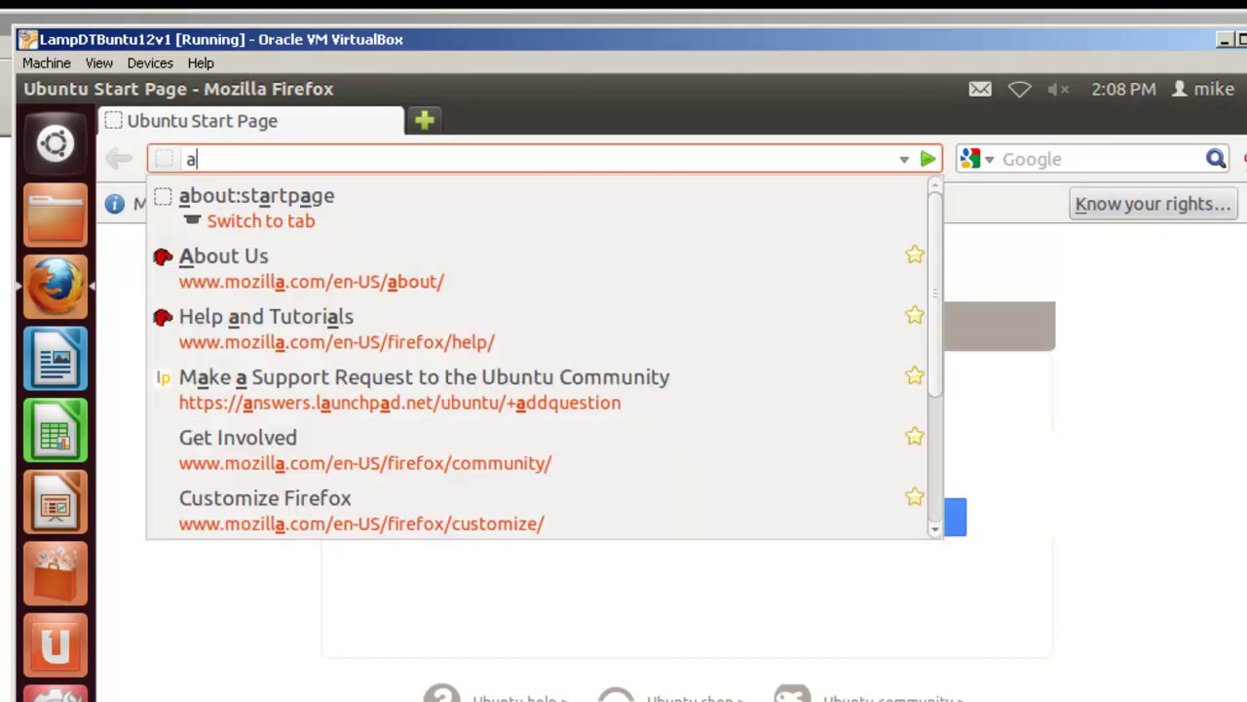
text(local)
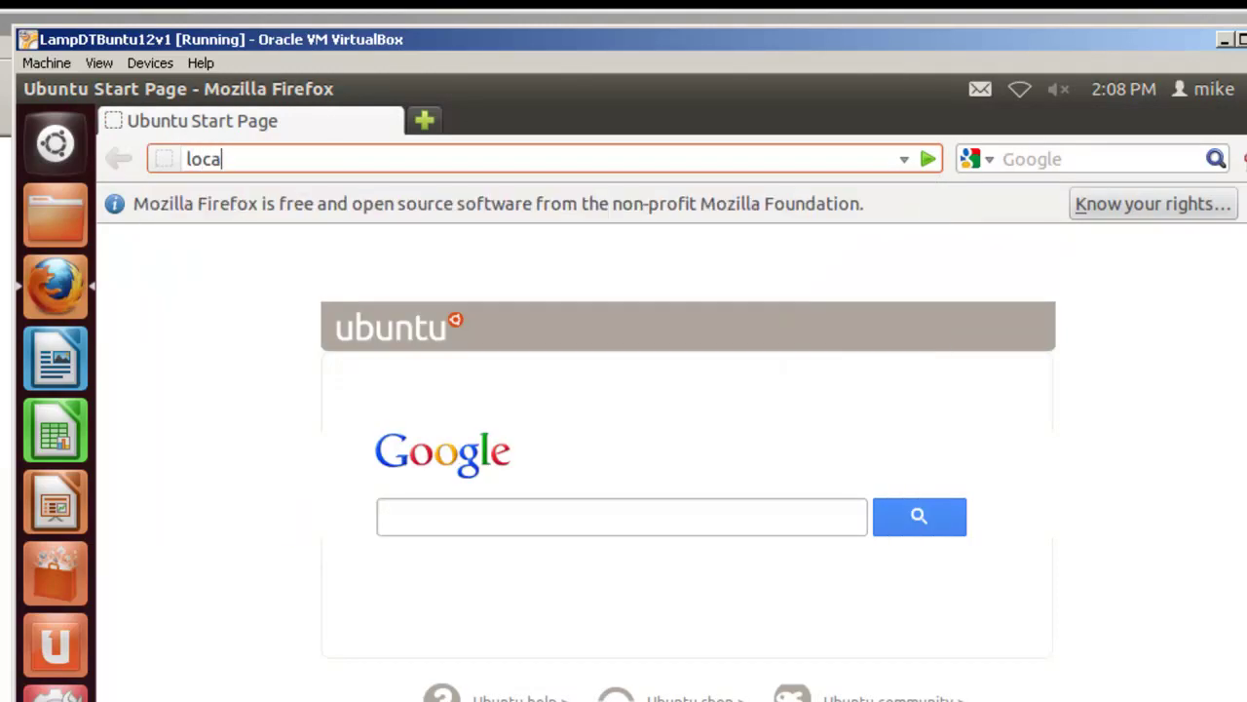
text(host)
key(Return)
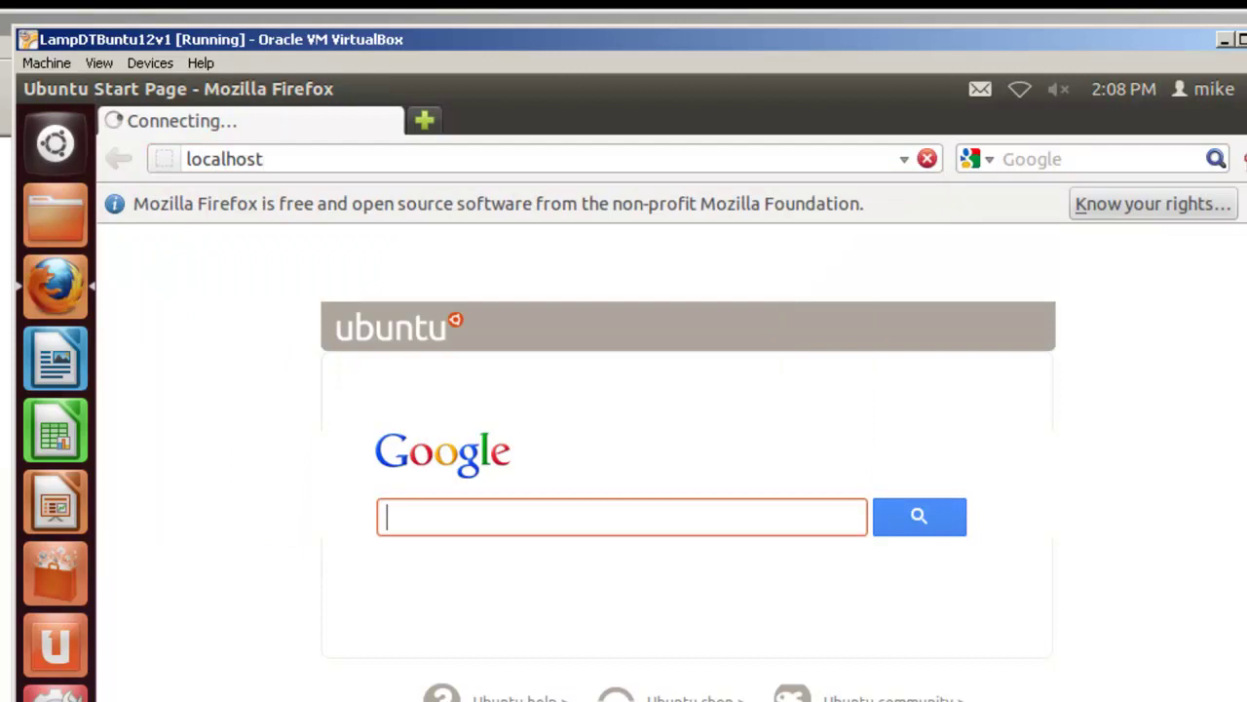